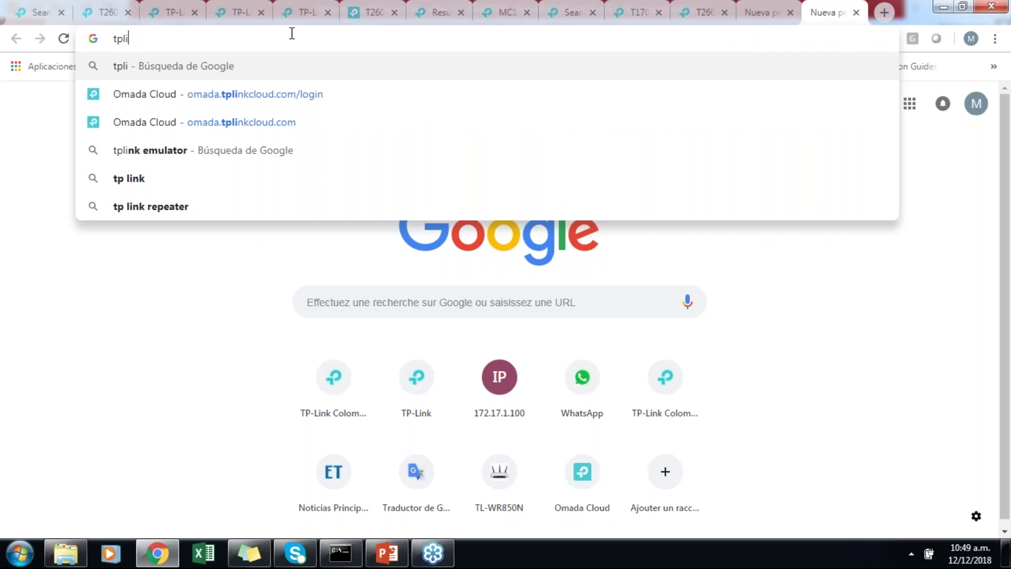
# Search Google for "tplink emulator" and open the TP-Link Product Support Emulators page.
pyautogui.write('m')
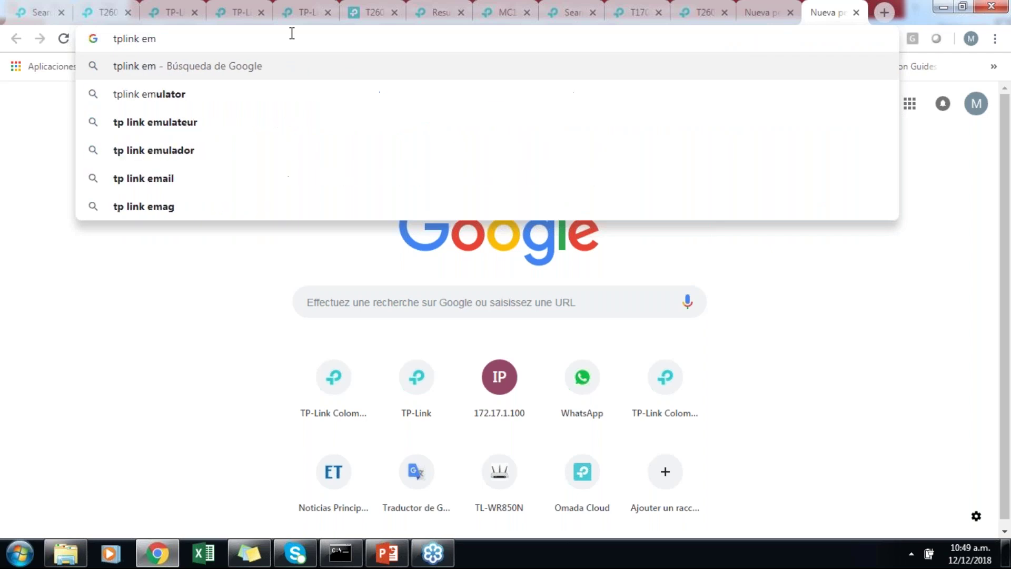
pyautogui.click(165, 94)
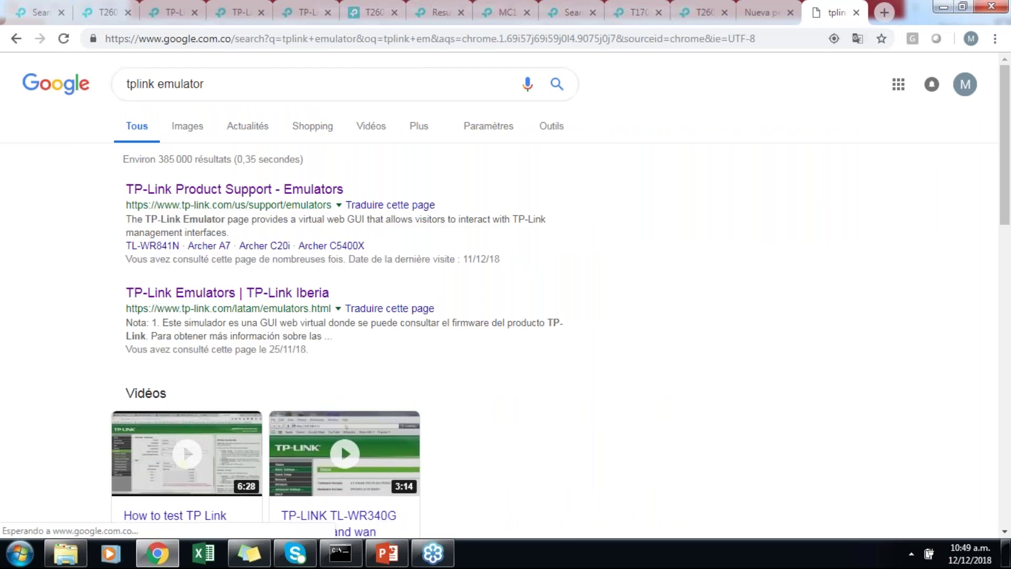
pyautogui.click(238, 190)
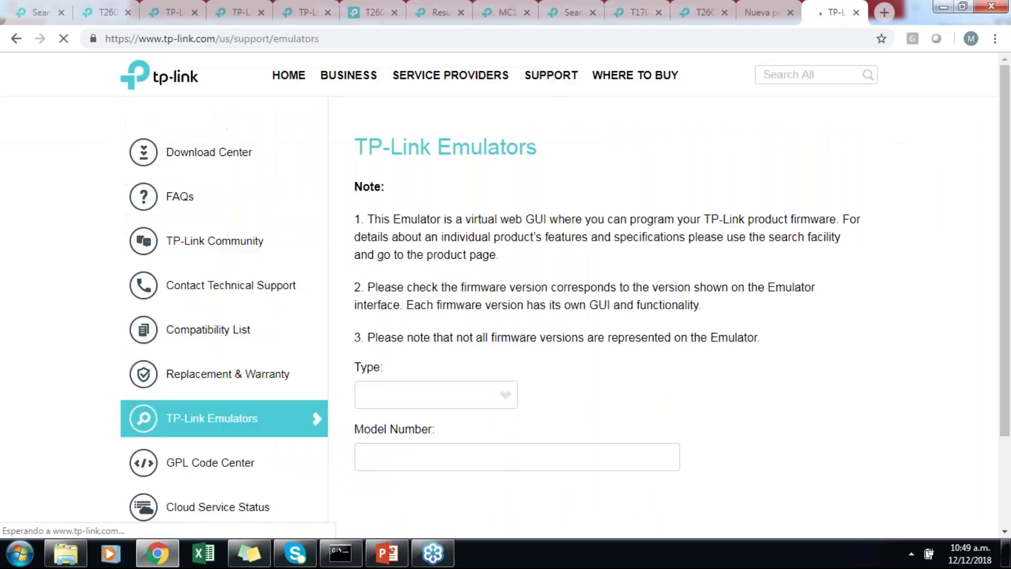
# Filter the emulator list to Business type, Business Switches and Managed Switches.
pyautogui.scroll(-3, 491, 388)
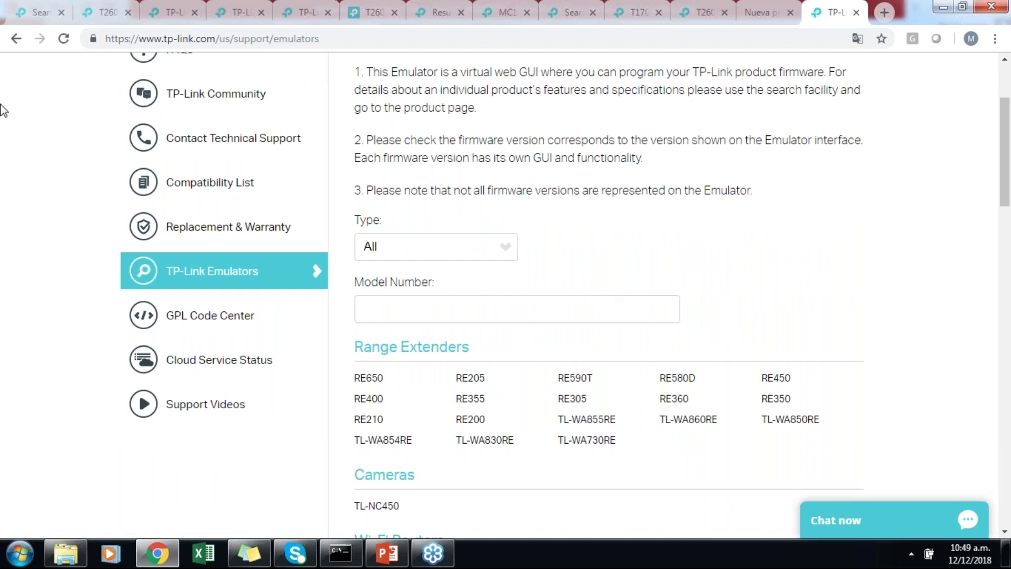
pyautogui.click(513, 251)
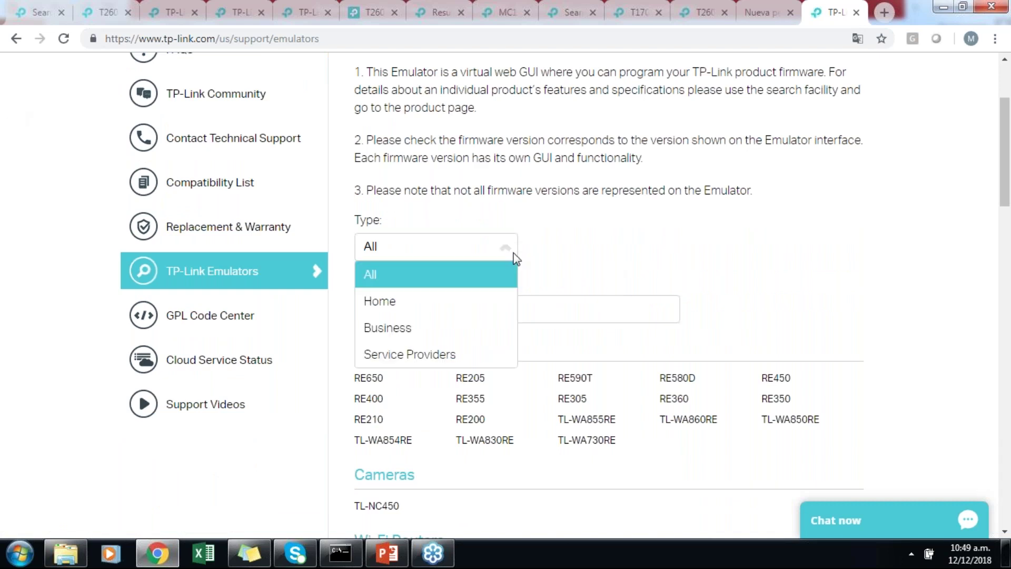
pyautogui.click(436, 328)
pyautogui.click(609, 251)
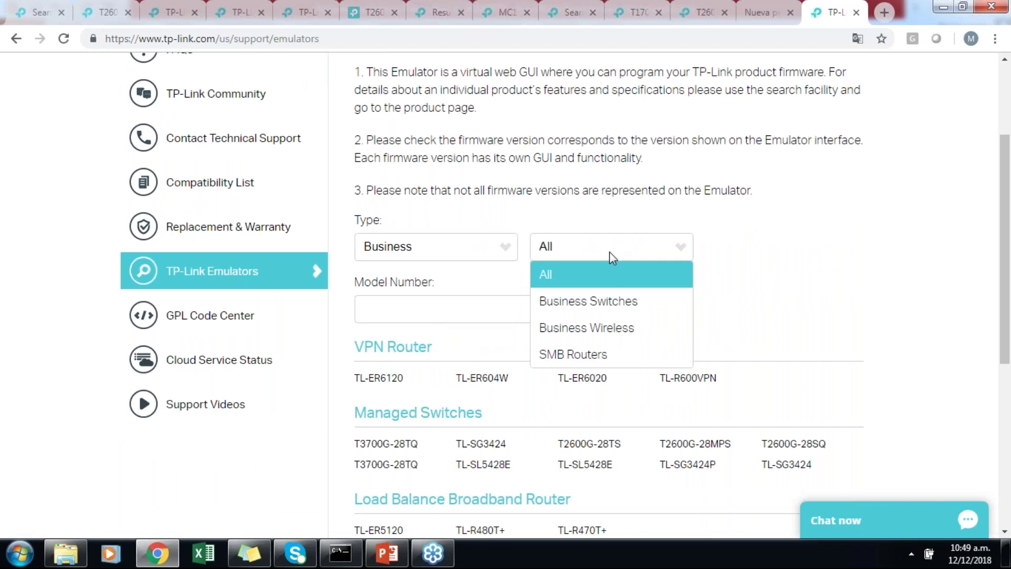
pyautogui.click(616, 302)
pyautogui.click(498, 295)
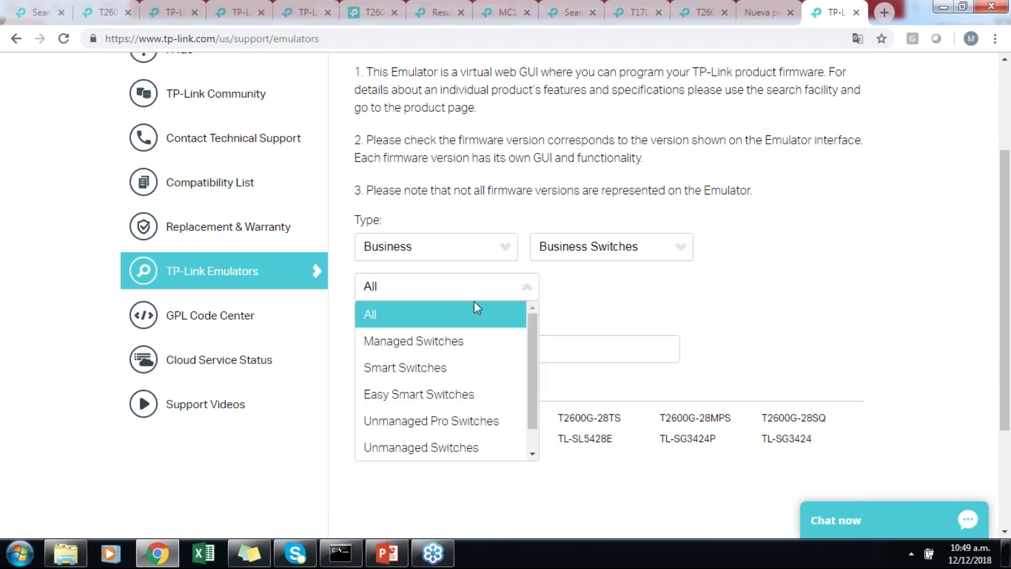
pyautogui.click(444, 341)
pyautogui.scroll(-2, 497, 343)
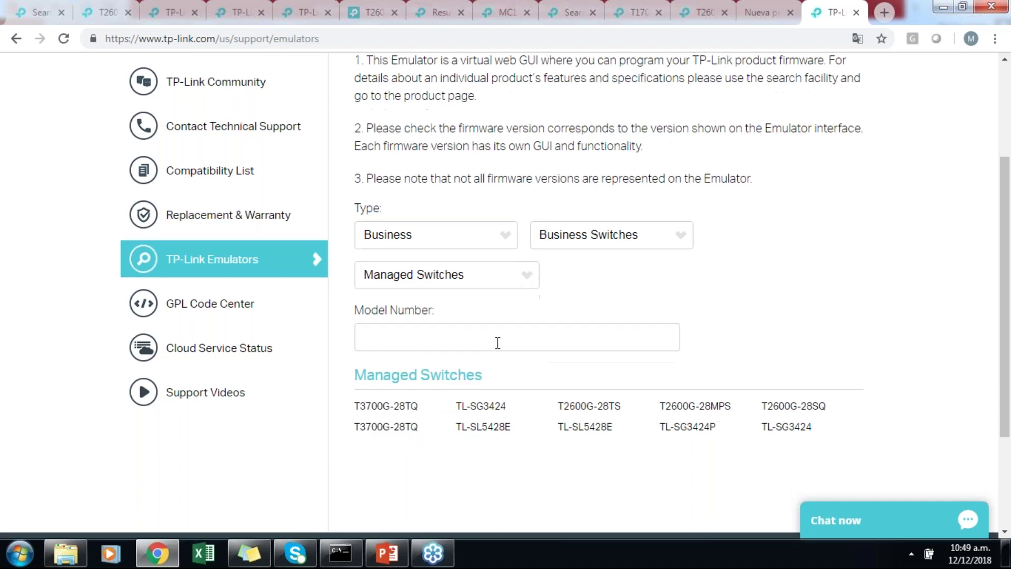
pyautogui.scroll(1, 705, 339)
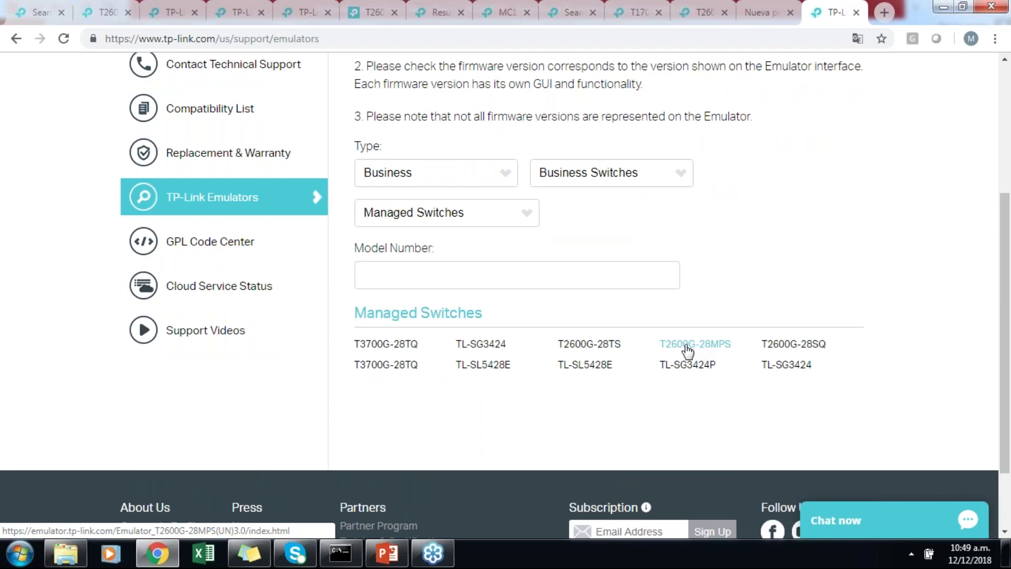
# Open the T2600G-28MPS switch emulator in a new tab and display its PoE configuration.
pyautogui.middleClick(688, 345)
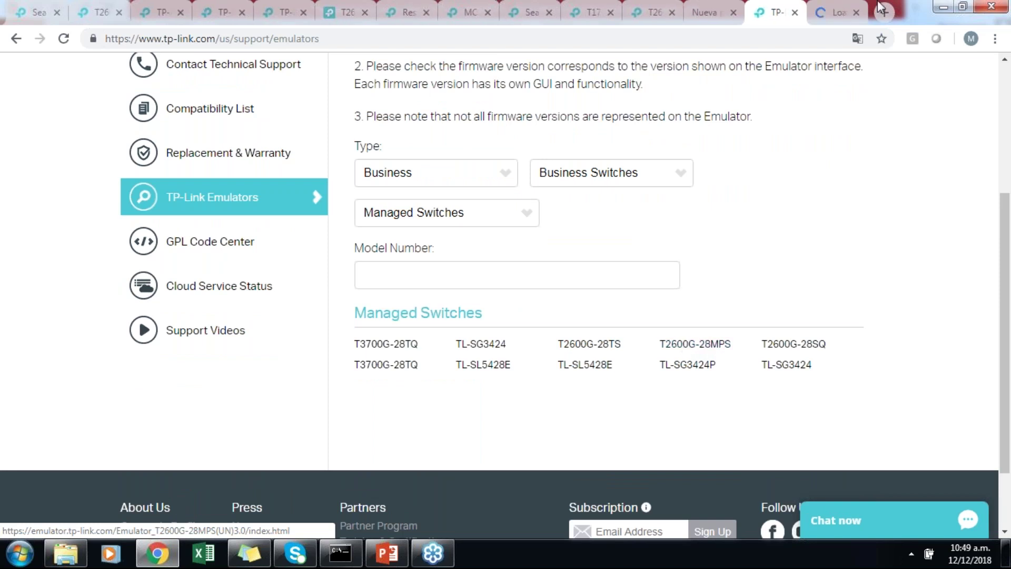
pyautogui.click(836, 11)
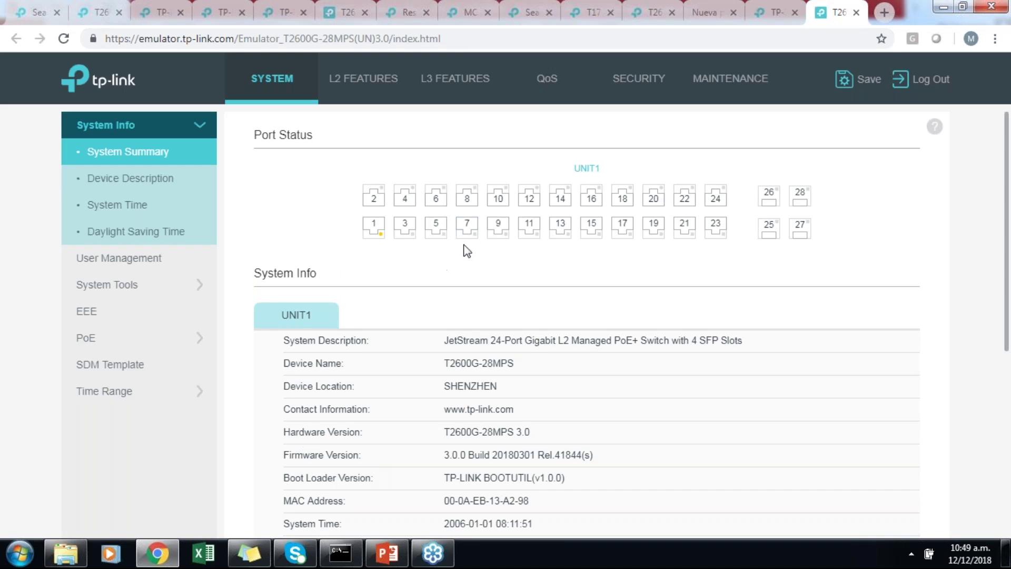
pyautogui.moveTo(432, 224)
pyautogui.click(89, 337)
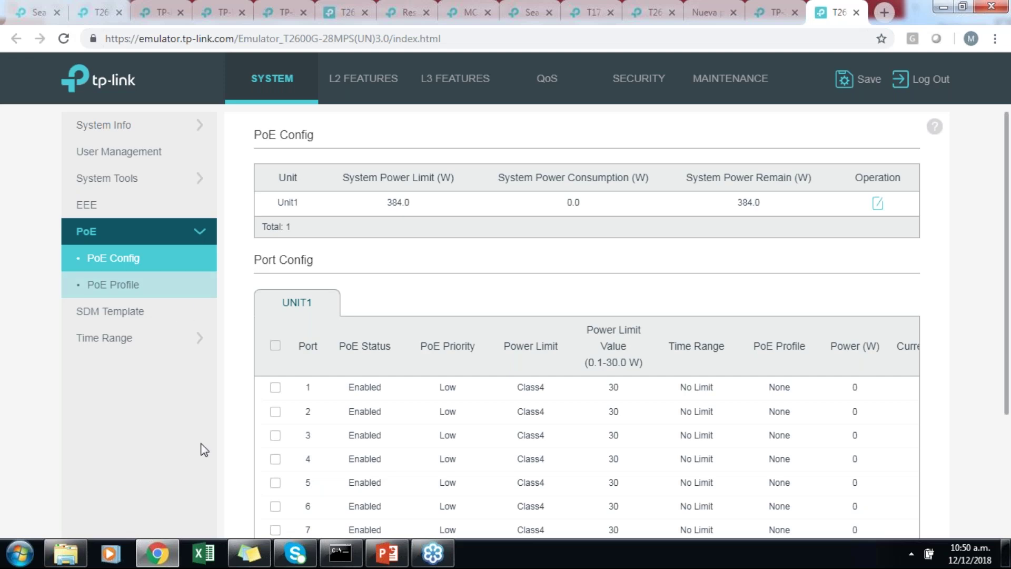
# Examine the system power limit and the per-port PoE settings of Unit1 in the PoE configuration.
pyautogui.scroll(-2, 387, 358)
pyautogui.scroll(2, 435, 221)
pyautogui.moveTo(414, 205); pyautogui.dragTo(385, 203)
pyautogui.click(497, 278)
pyautogui.scroll(-1, 491, 272)
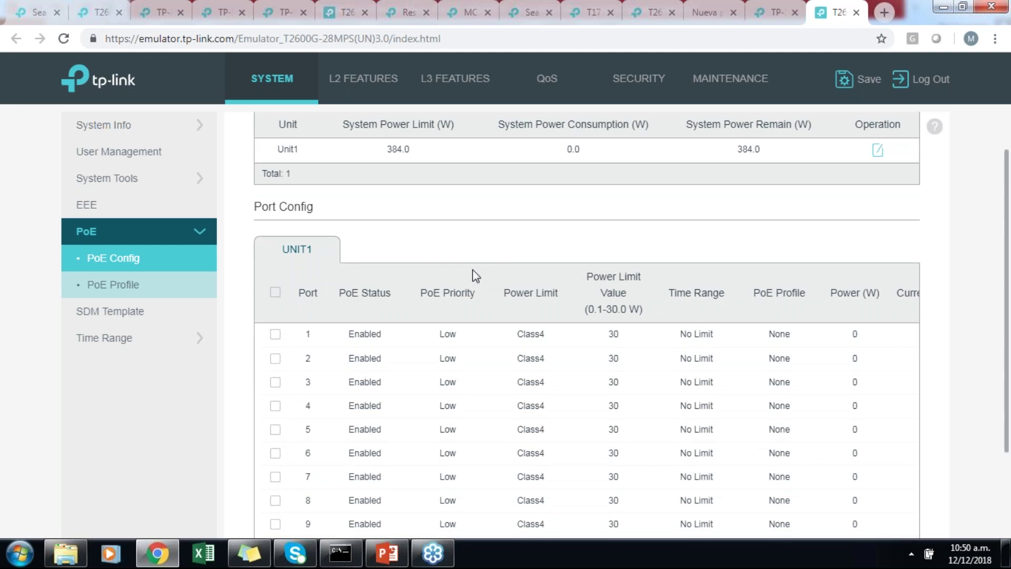
pyautogui.scroll(1, 456, 287)
pyautogui.scroll(-1, 479, 347)
pyautogui.scroll(-5, 326, 428)
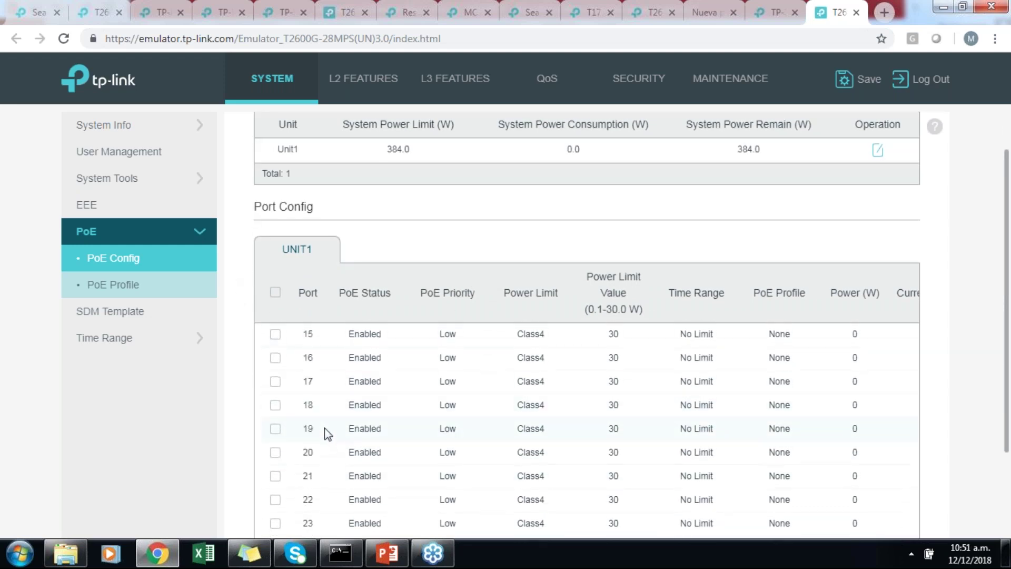
pyautogui.scroll(5, 523, 447)
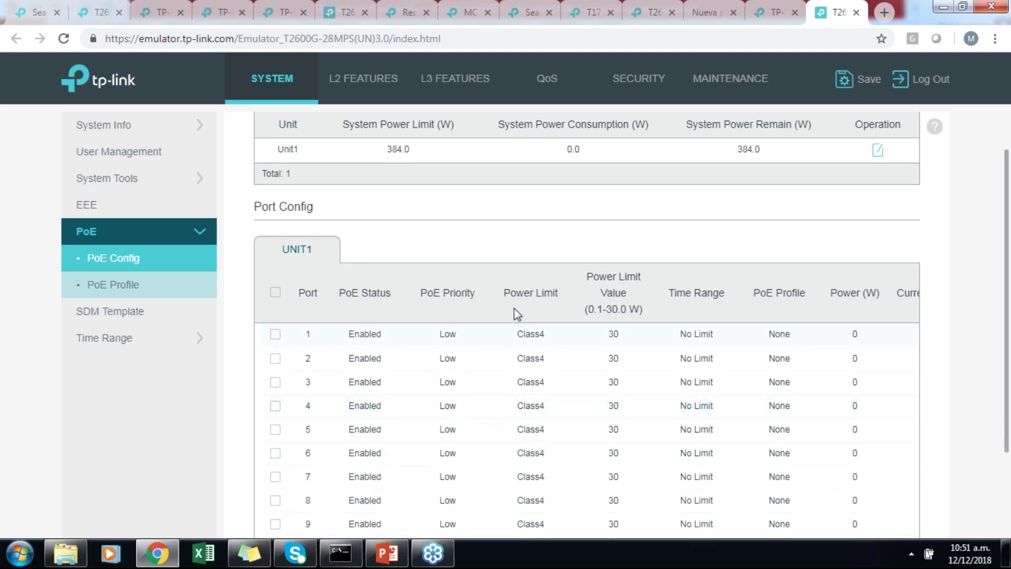
# Select port 1 and set its PoE priority to High and its power limit to Manual.
pyautogui.click(275, 334)
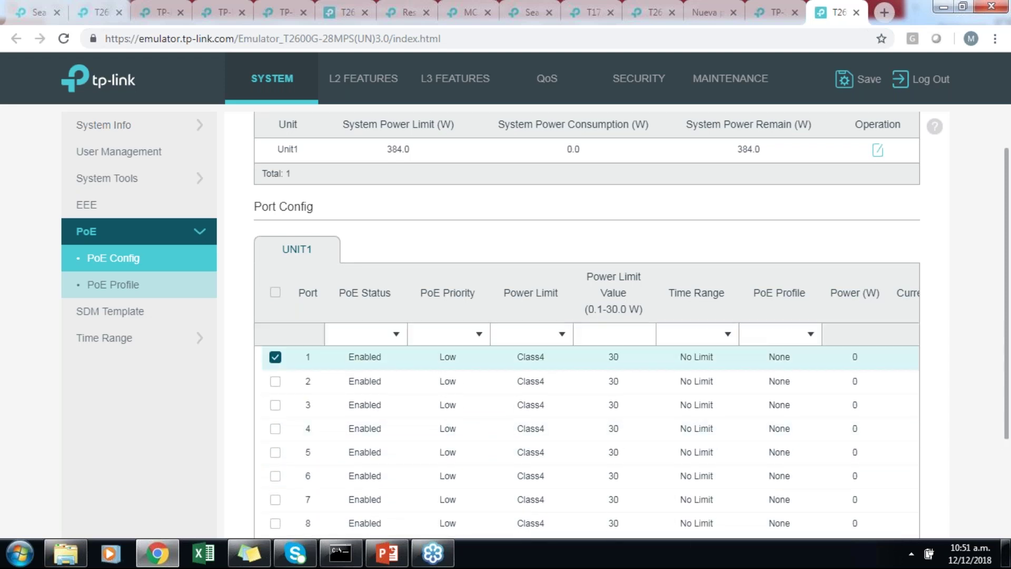
pyautogui.click(395, 334)
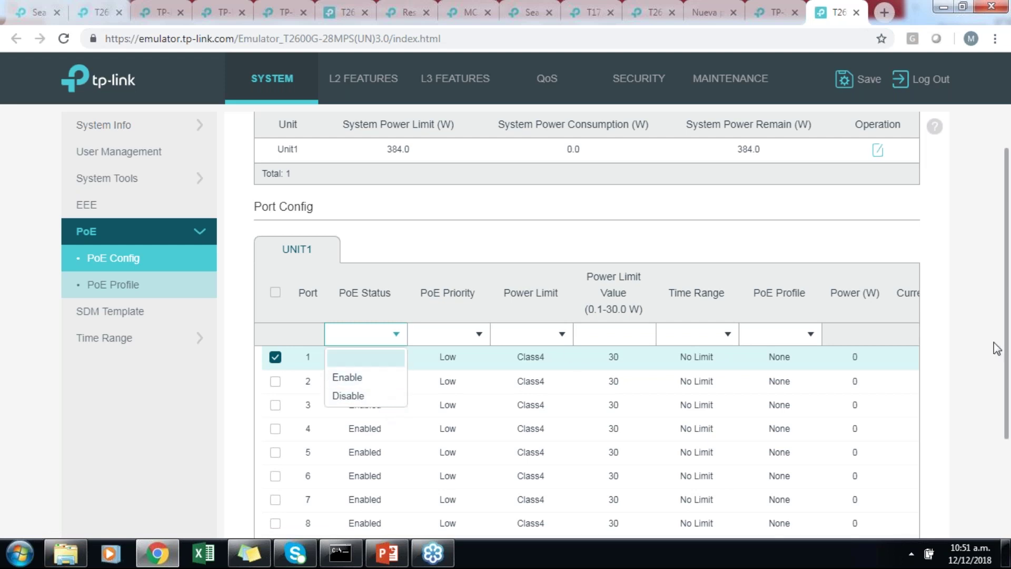
pyautogui.click(882, 347)
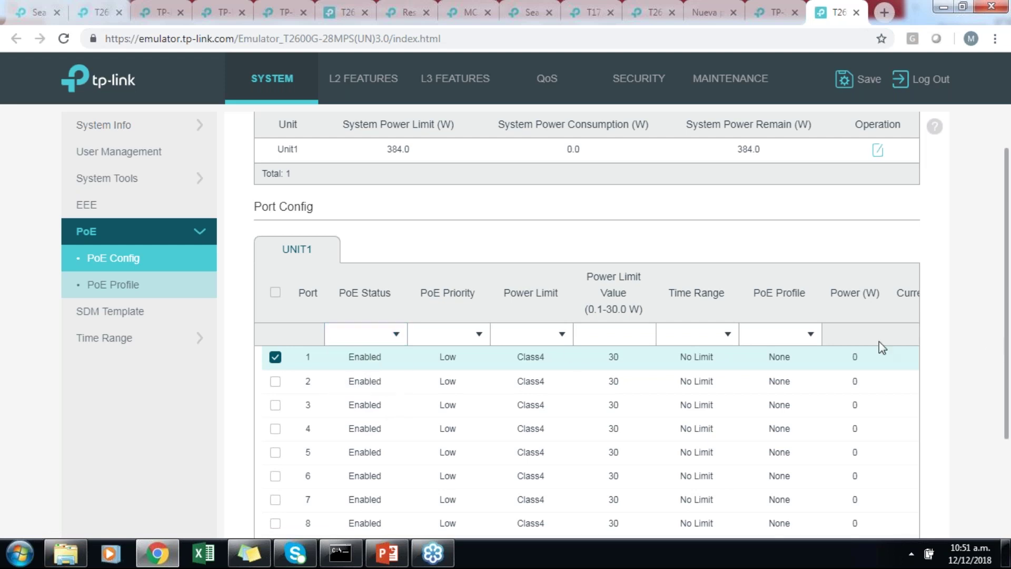
pyautogui.click(480, 339)
pyautogui.click(477, 339)
pyautogui.click(476, 341)
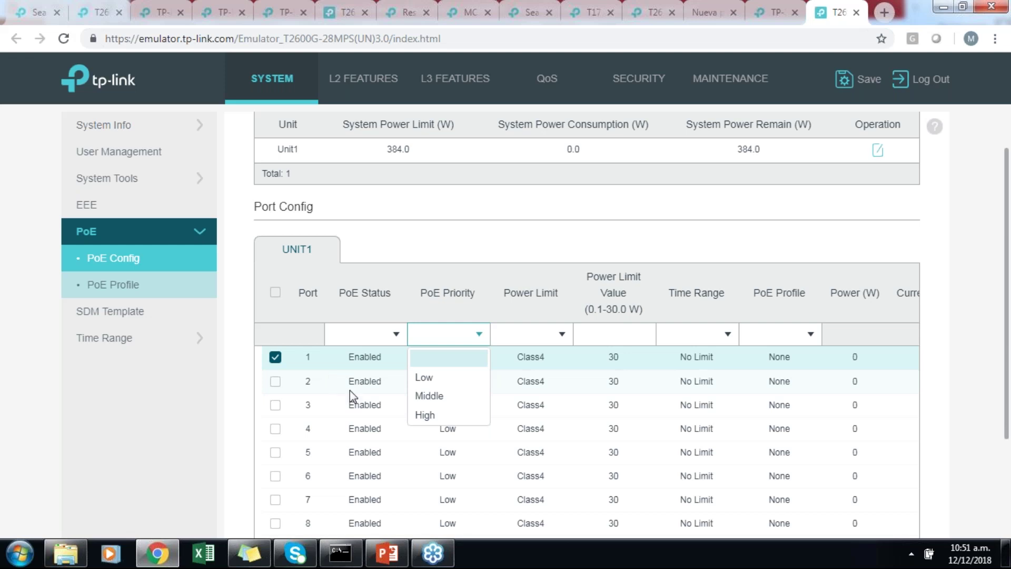
pyautogui.click(430, 414)
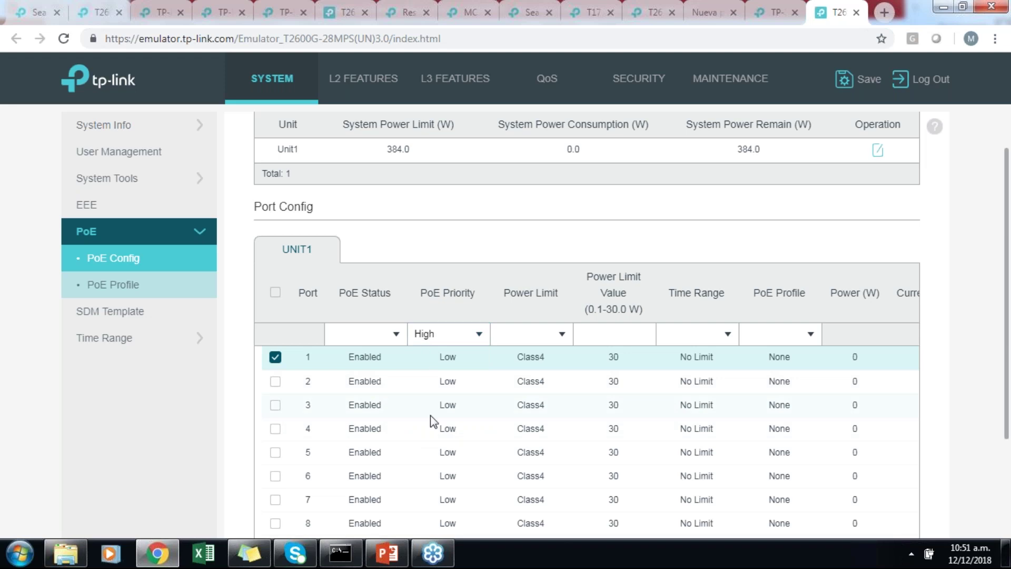
pyautogui.click(477, 341)
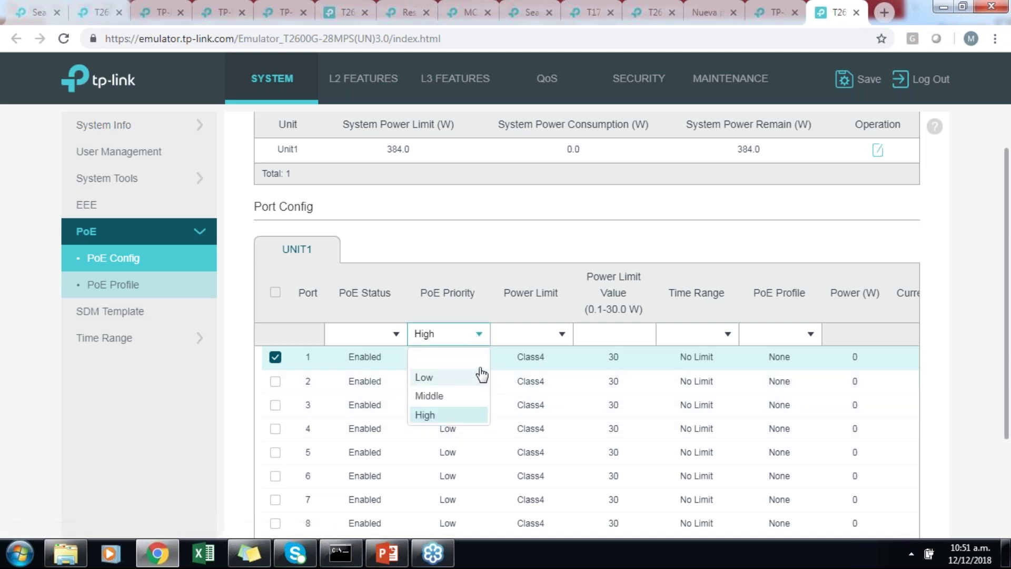
pyautogui.click(967, 313)
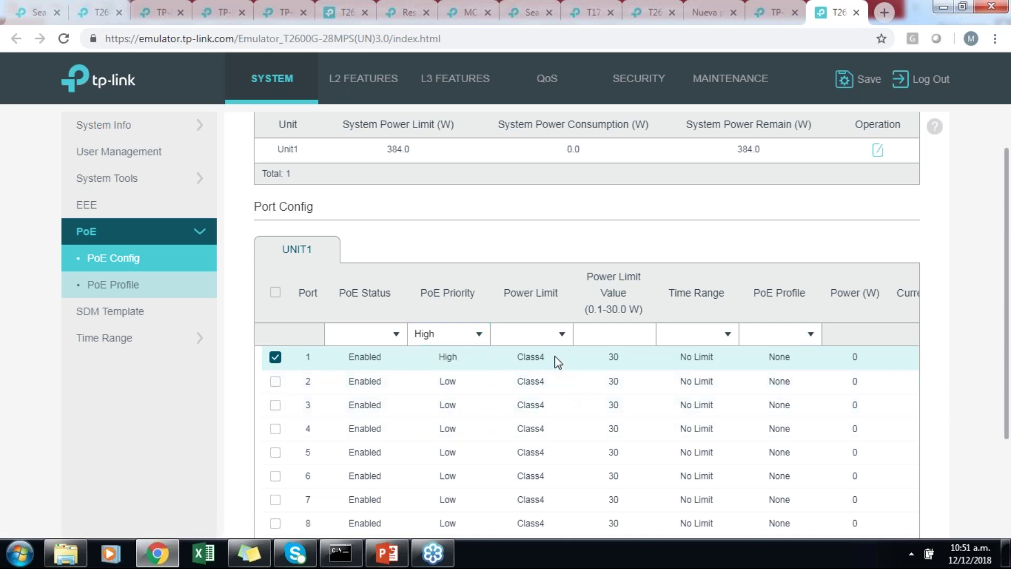
pyautogui.click(556, 340)
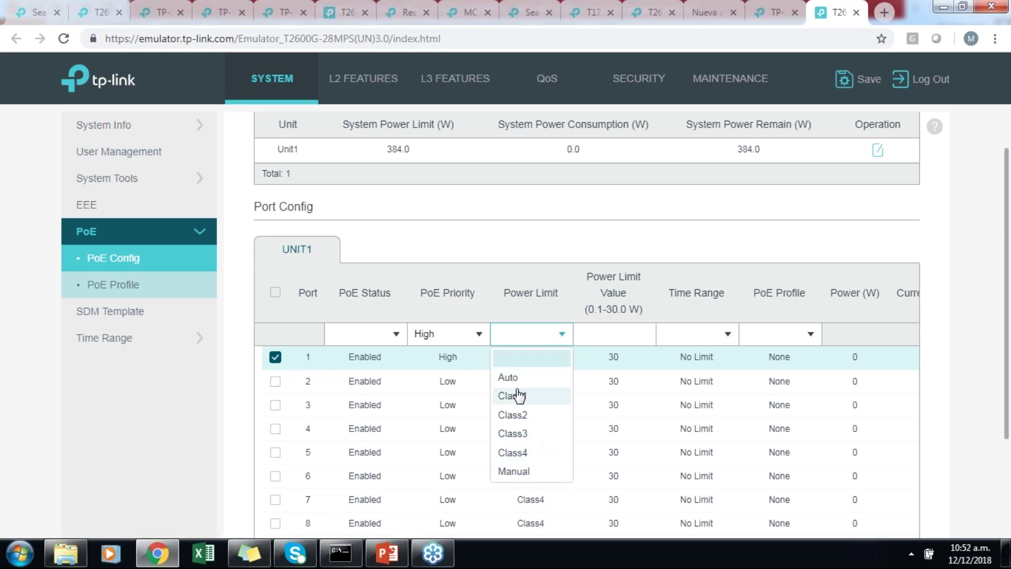
pyautogui.click(520, 471)
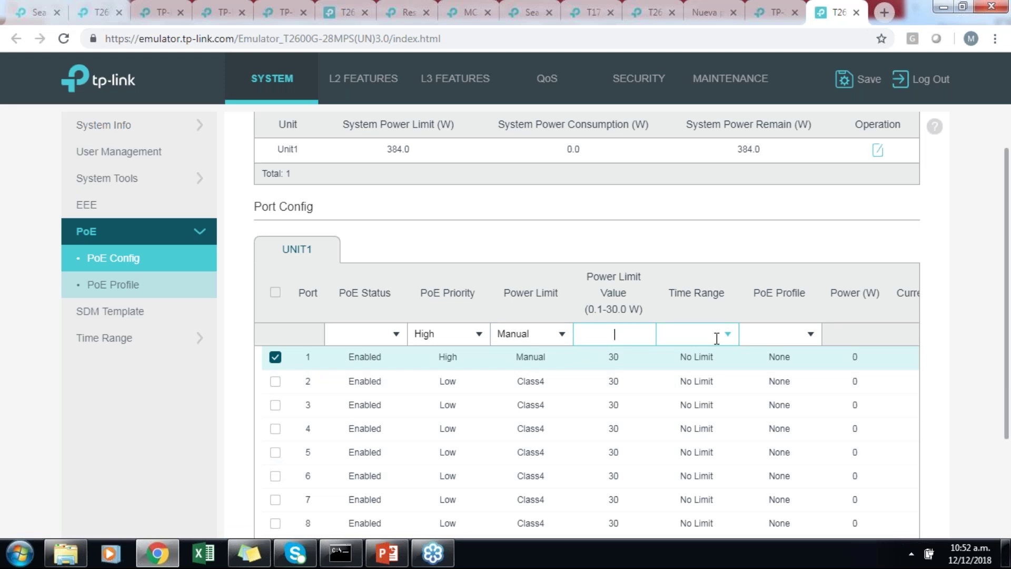
# Switch to the PowerPoint presentation, present slide 20 on TP-Link PoE switches, and return to the emulator in the browser.
pyautogui.click(396, 559)
pyautogui.click(126, 251)
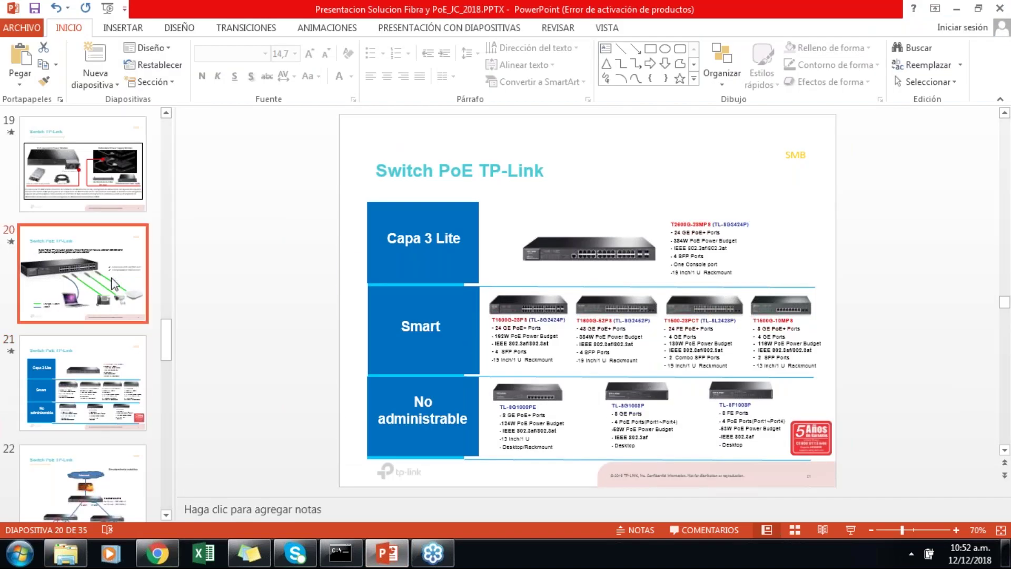
pyautogui.click(851, 530)
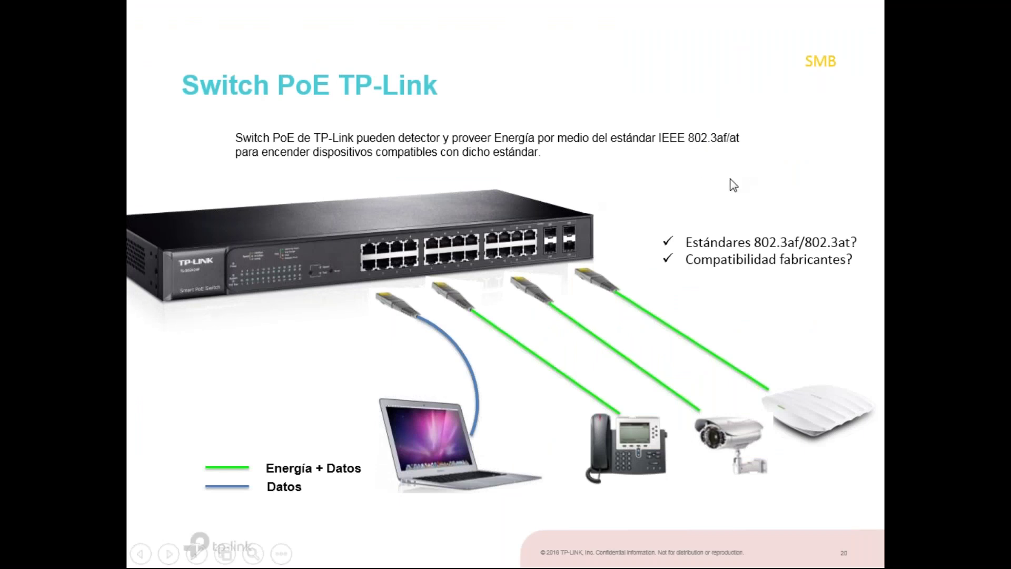
pyautogui.press('Escape')
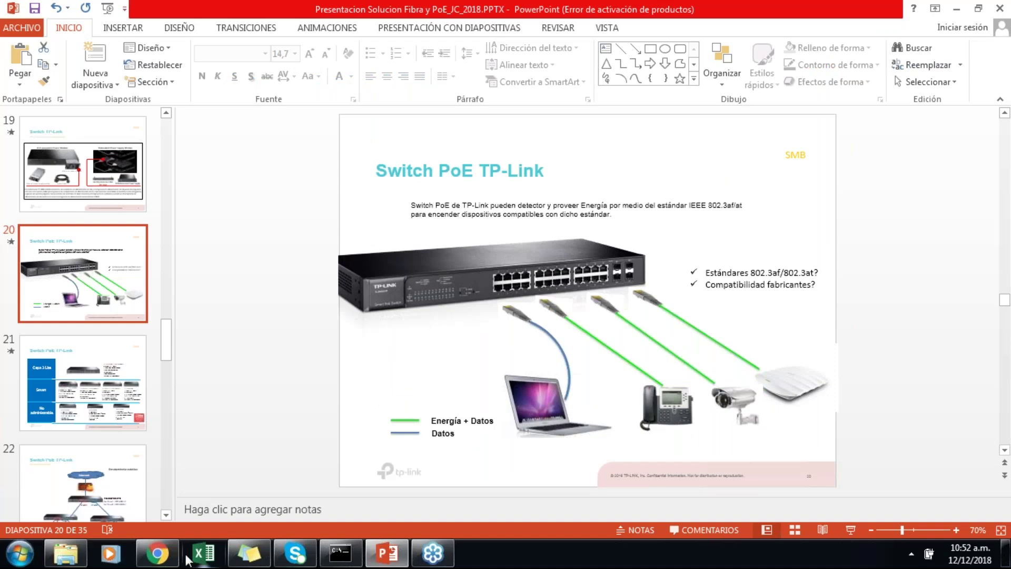
pyautogui.click(156, 553)
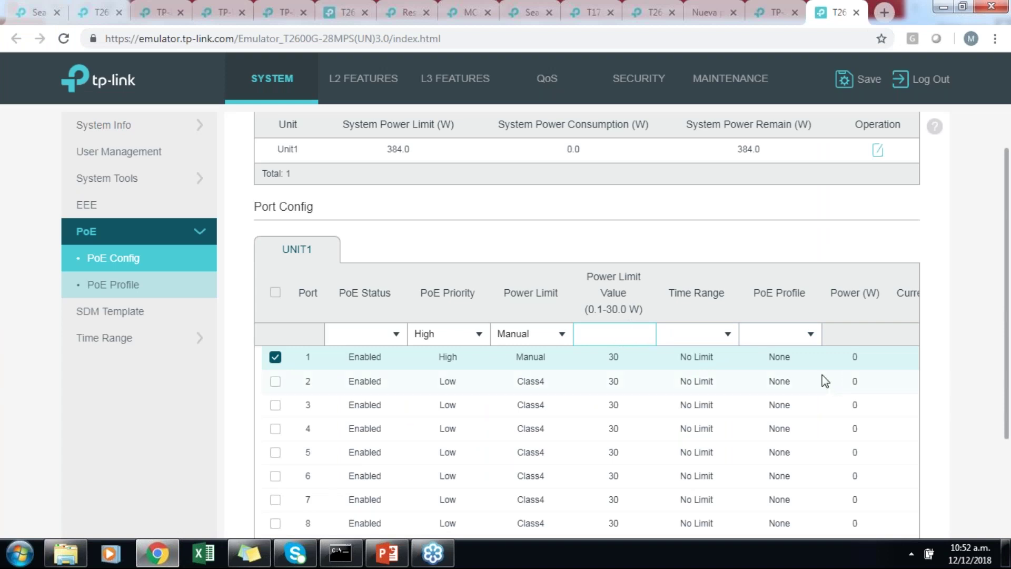
# Check the Time Range options for port 1 and look over the PoE port table.
pyautogui.scroll(-2, 836, 384)
pyautogui.scroll(2, 835, 384)
pyautogui.click(726, 334)
pyautogui.click(820, 357)
pyautogui.click(820, 357)
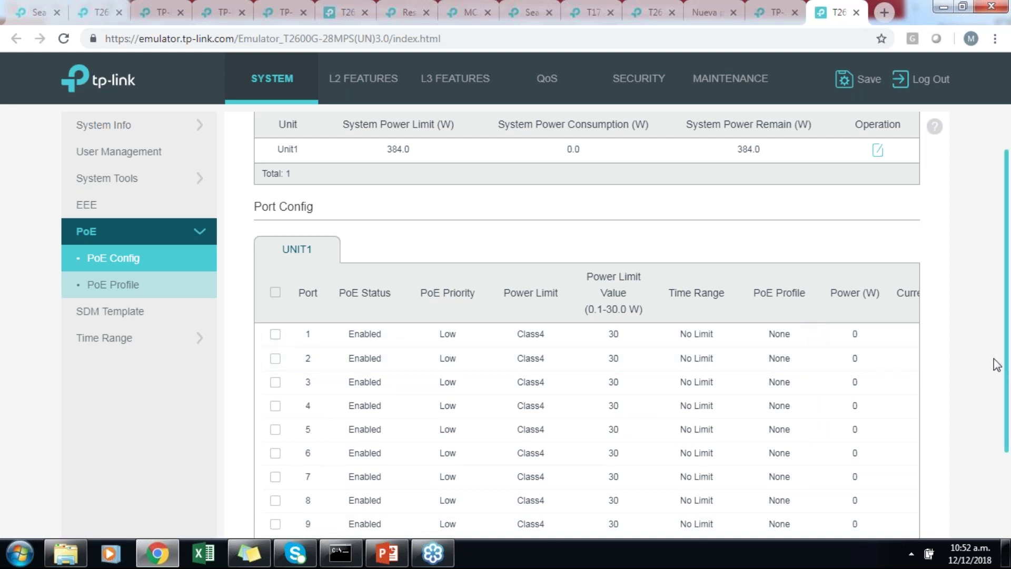
pyautogui.scroll(-1, 993, 364)
pyautogui.scroll(-1, 158, 358)
# Create a PoE profile named camaraPTZ with PoE status enabled and High priority, checking the available power limit classes.
pyautogui.click(128, 288)
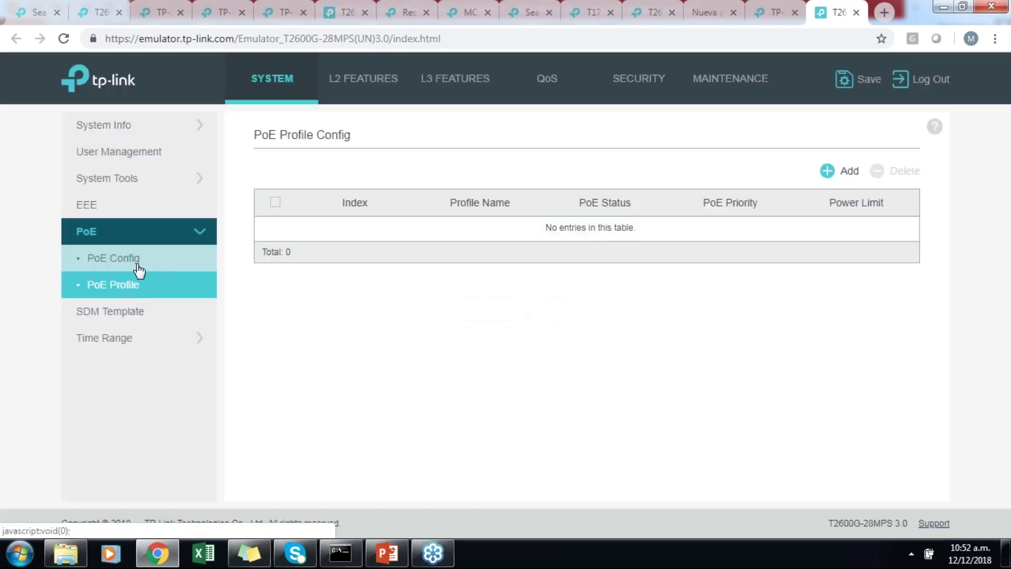
pyautogui.click(842, 175)
pyautogui.click(441, 239)
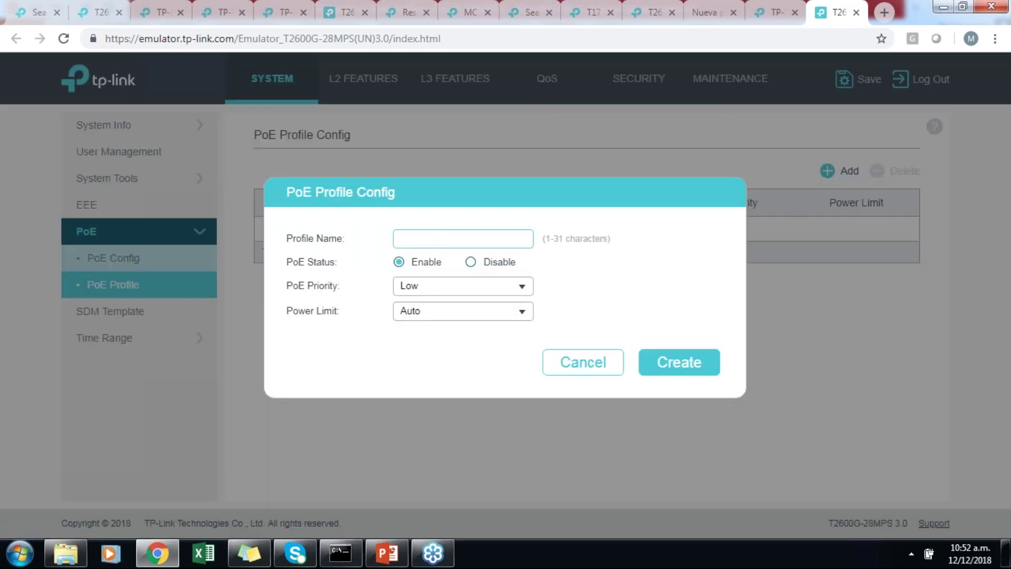
pyautogui.write('camaraPTZ')
pyautogui.click(454, 282)
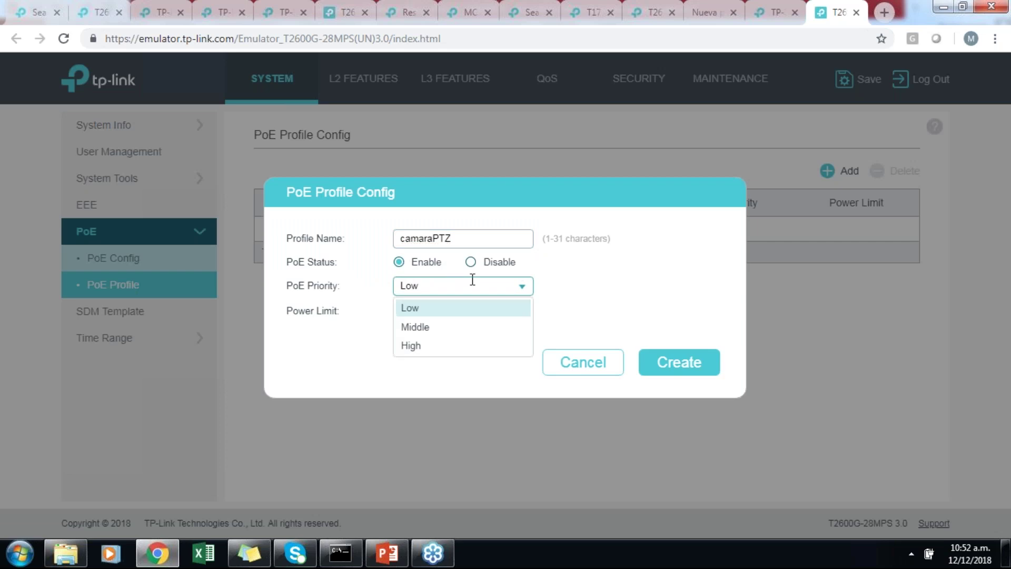
pyautogui.click(425, 345)
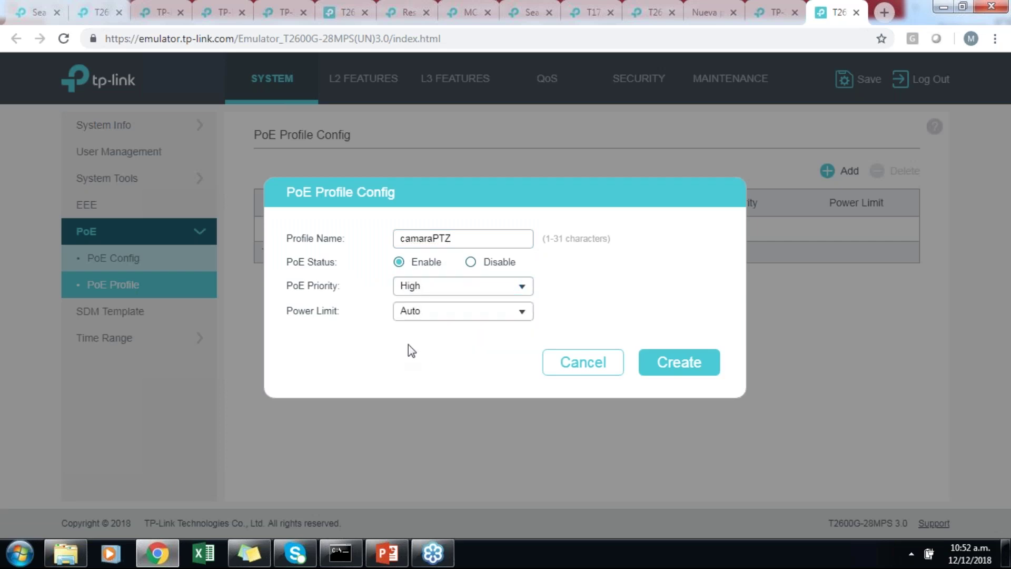
pyautogui.click(477, 309)
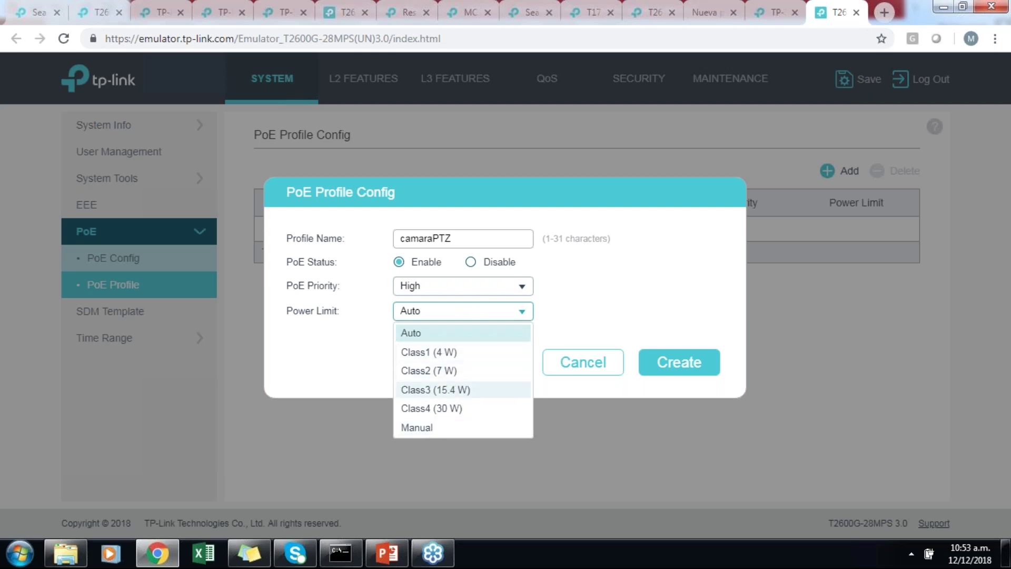
pyautogui.click(614, 309)
pyautogui.click(677, 367)
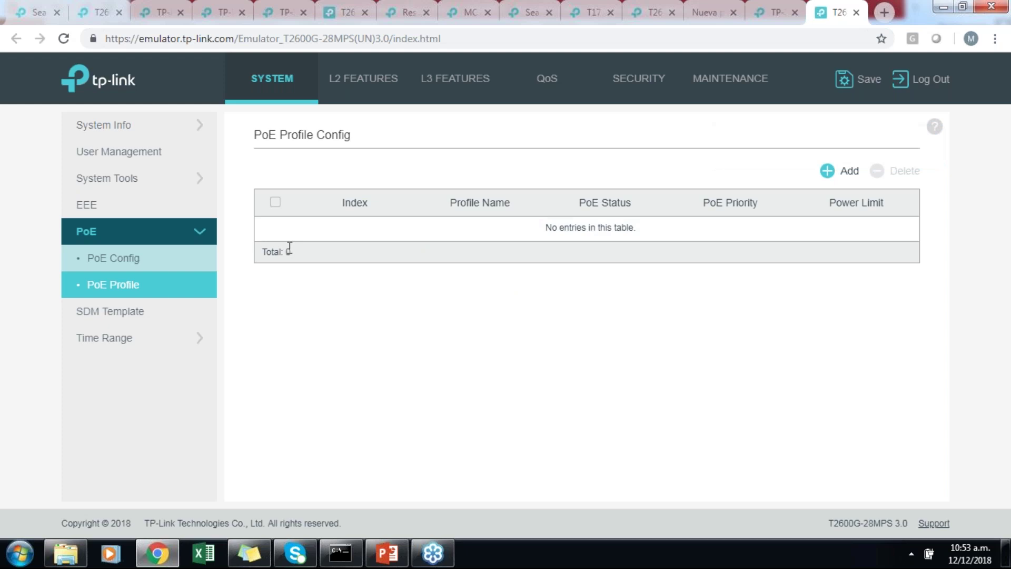
# Check the PoE Profile options for port 2 in the PoE port configuration and clear the port selection.
pyautogui.click(114, 266)
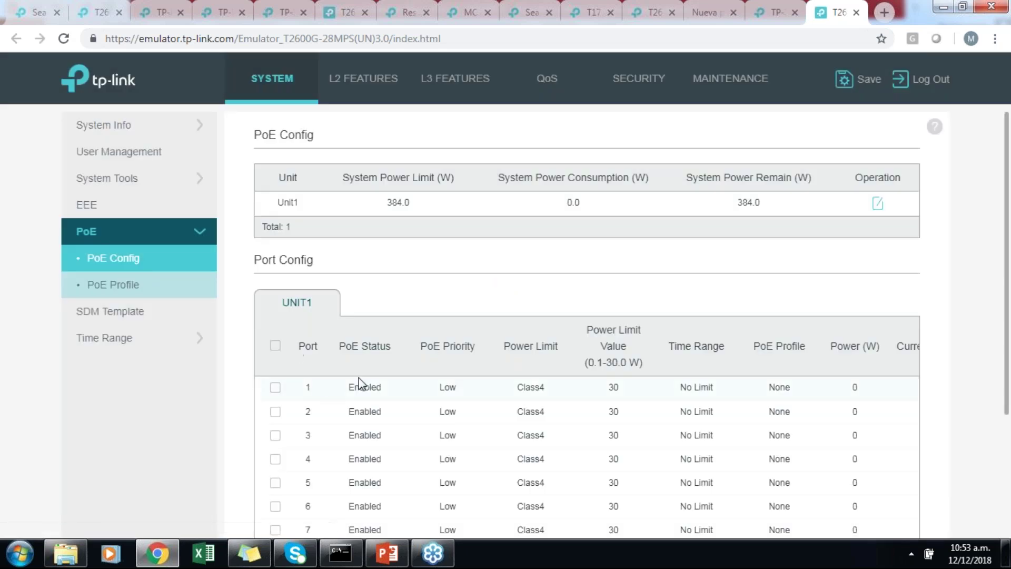
pyautogui.click(274, 413)
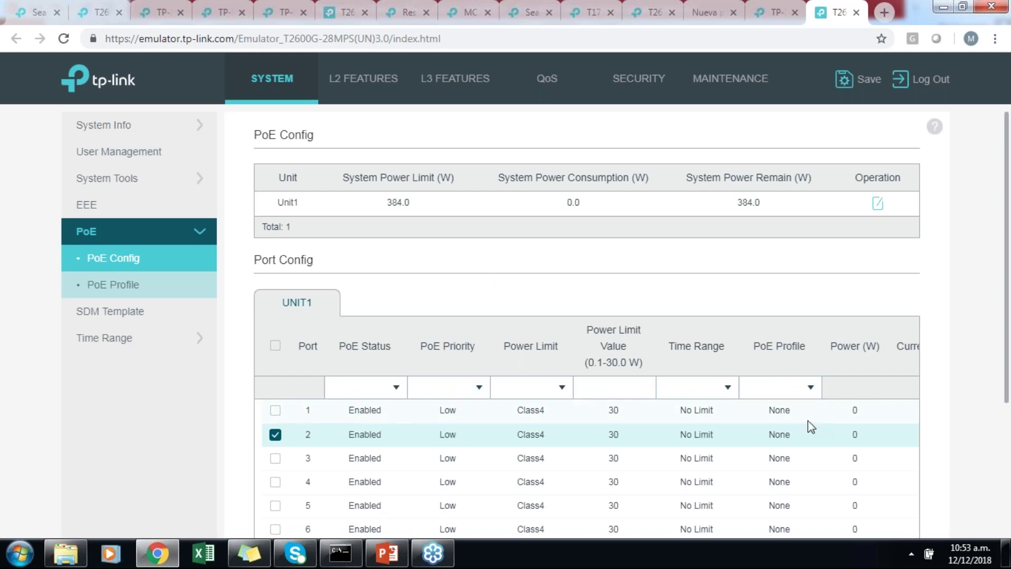
pyautogui.click(809, 388)
pyautogui.click(818, 415)
pyautogui.click(274, 435)
pyautogui.scroll(-1, 726, 442)
pyautogui.scroll(1, 758, 432)
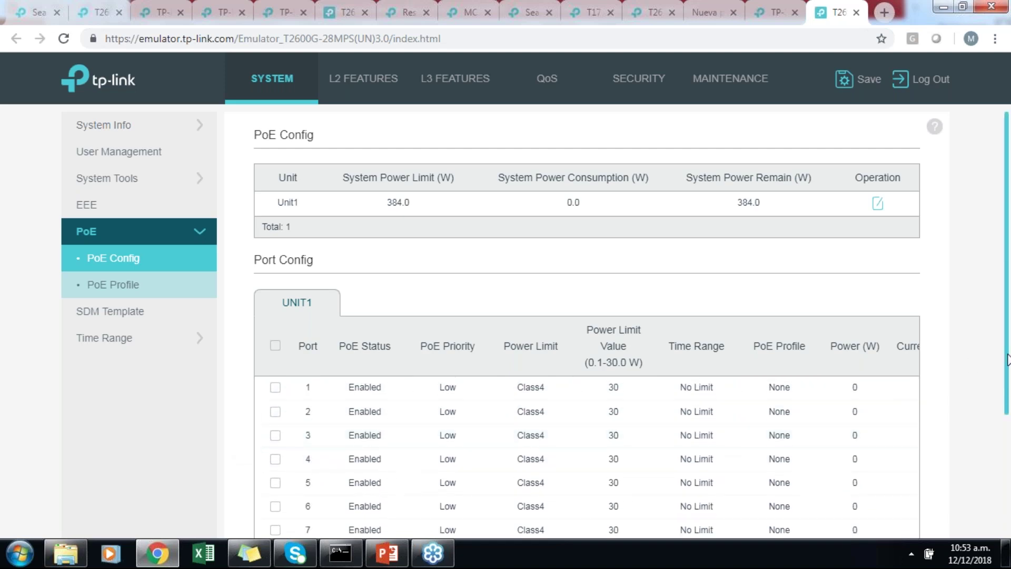
# Examine the PoE port table, including the Power, Current, Voltage, PD Class and Power Status columns.
pyautogui.scroll(-1, 1002, 414)
pyautogui.scroll(-2, 1002, 414)
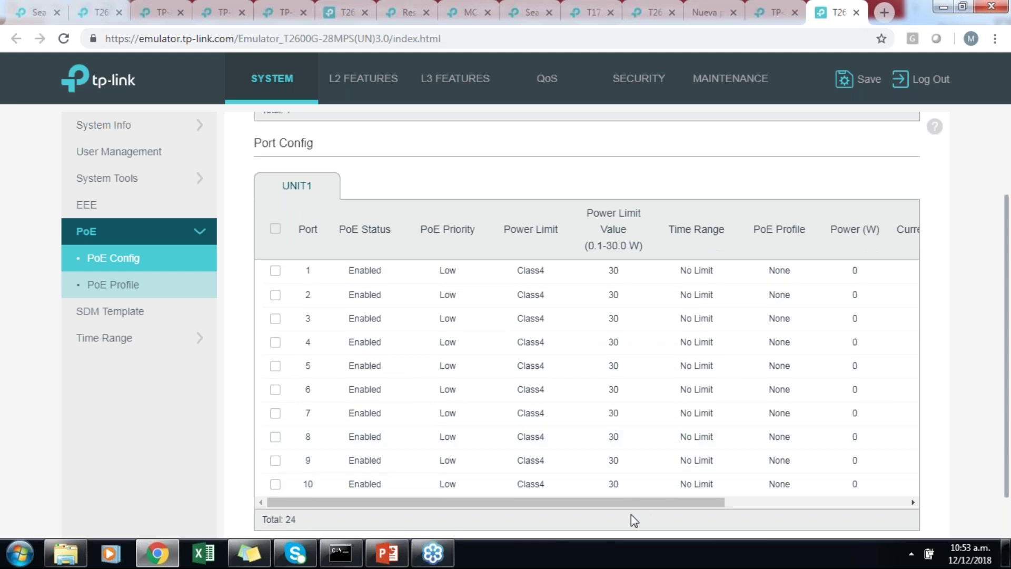
pyautogui.moveTo(706, 508); pyautogui.dragTo(893, 510)
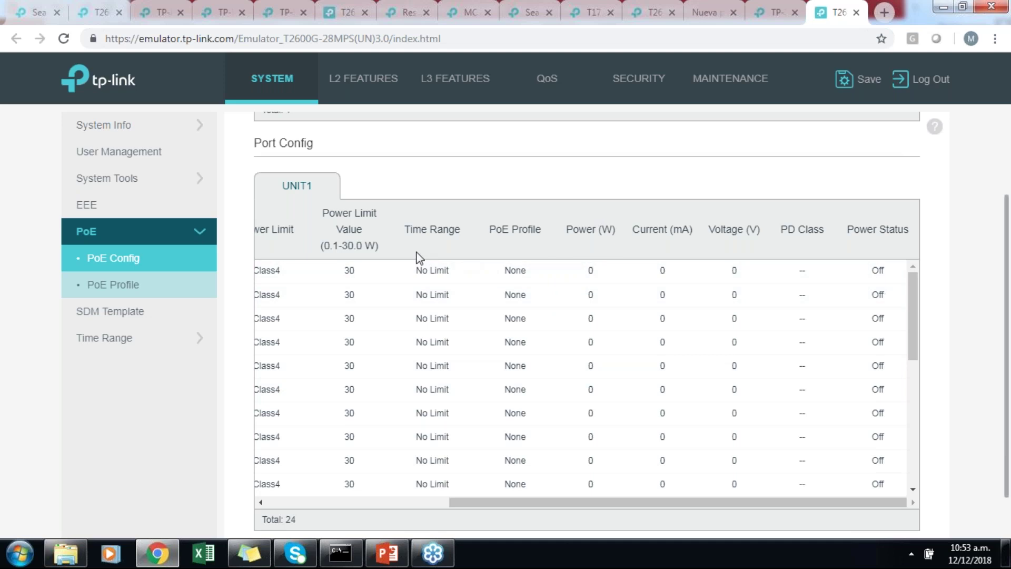
pyautogui.moveTo(613, 500); pyautogui.dragTo(711, 501)
pyautogui.moveTo(913, 342)
pyautogui.mouseDown()
pyautogui.moveTo(914, 361)
pyautogui.moveTo(914, 343)
pyautogui.mouseUp()
pyautogui.scroll(2, 1006, 355)
pyautogui.scroll(-3, 1006, 284)
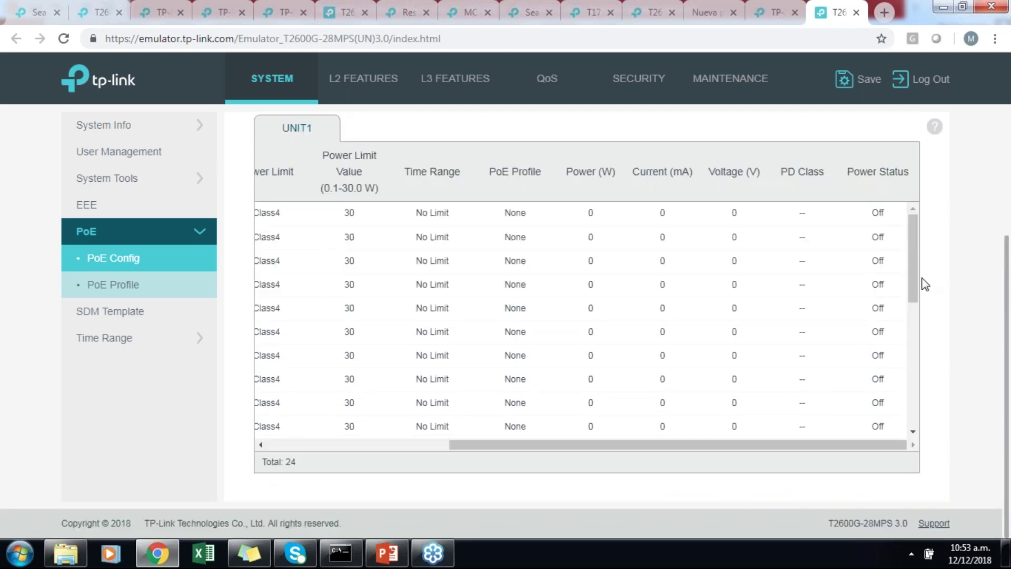
pyautogui.scroll(3, 949, 308)
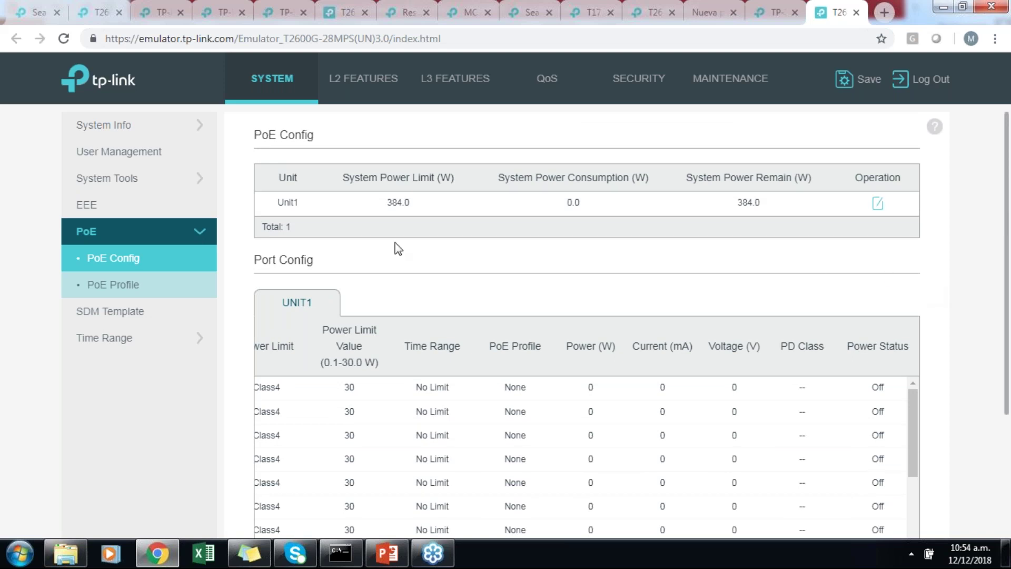
# Highlight the System Power Limit of Unit1 and open the Windows Calculator beside it.
pyautogui.doubleClick(389, 204)
pyautogui.click(8, 560)
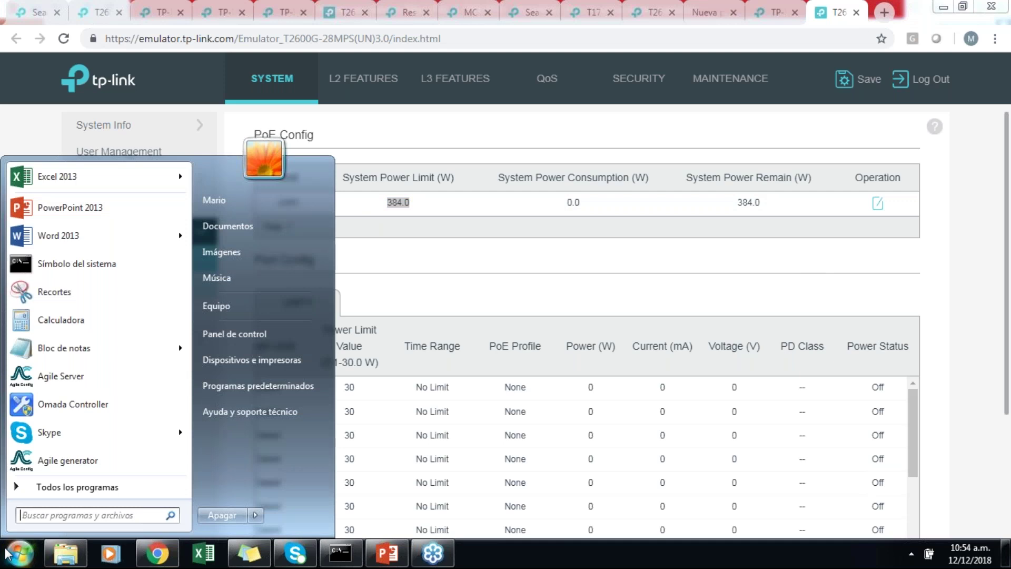
pyautogui.write('ca')
pyautogui.press('BackSpace')
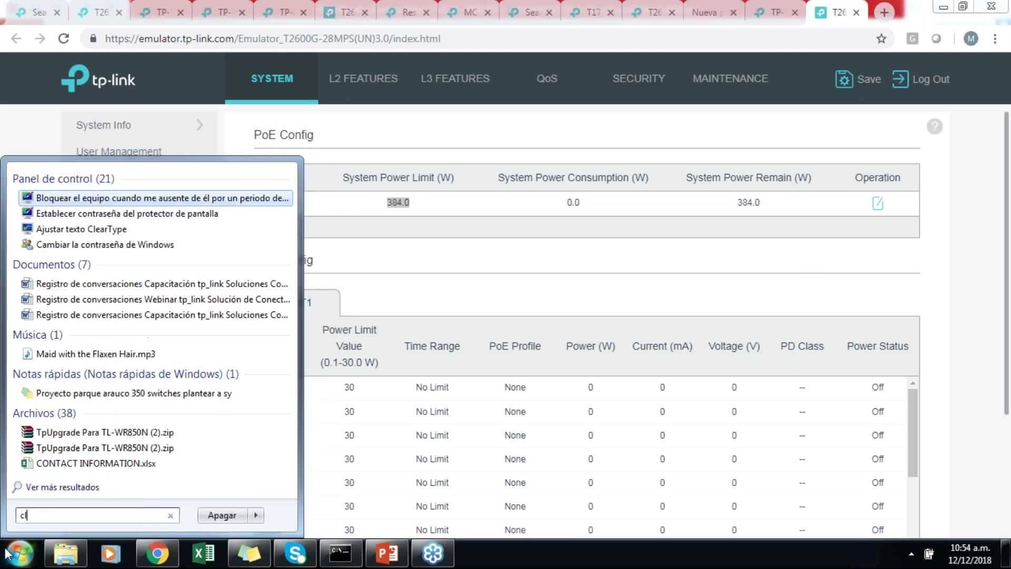
pyautogui.write('a')
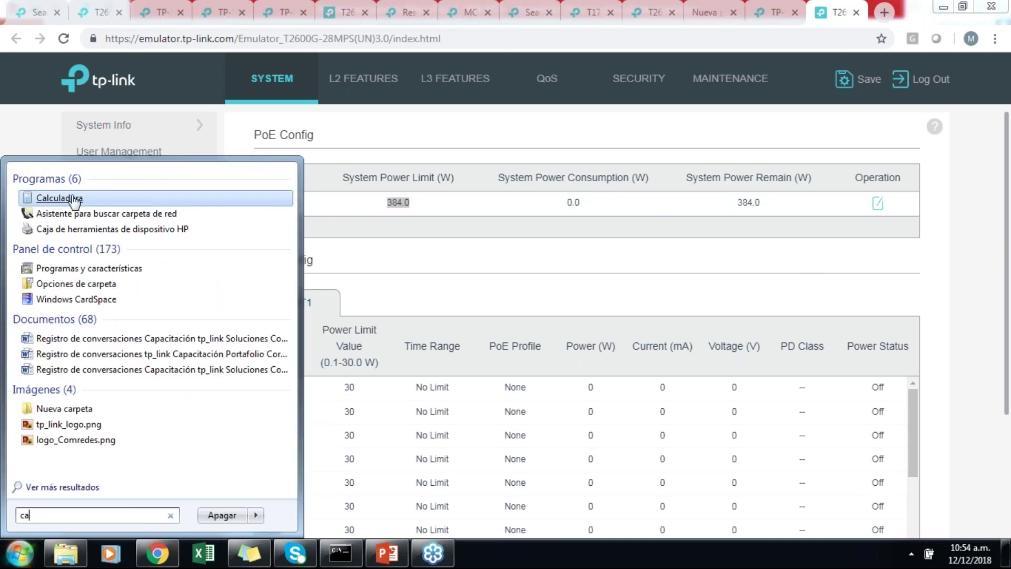
pyautogui.click(74, 199)
pyautogui.moveTo(501, 122); pyautogui.dragTo(629, 127)
# Divide the 384 W system power limit by 23 in the Calculator and close it.
pyautogui.click(693, 310)
pyautogui.click(669, 265)
pyautogui.click(647, 288)
pyautogui.click(730, 268)
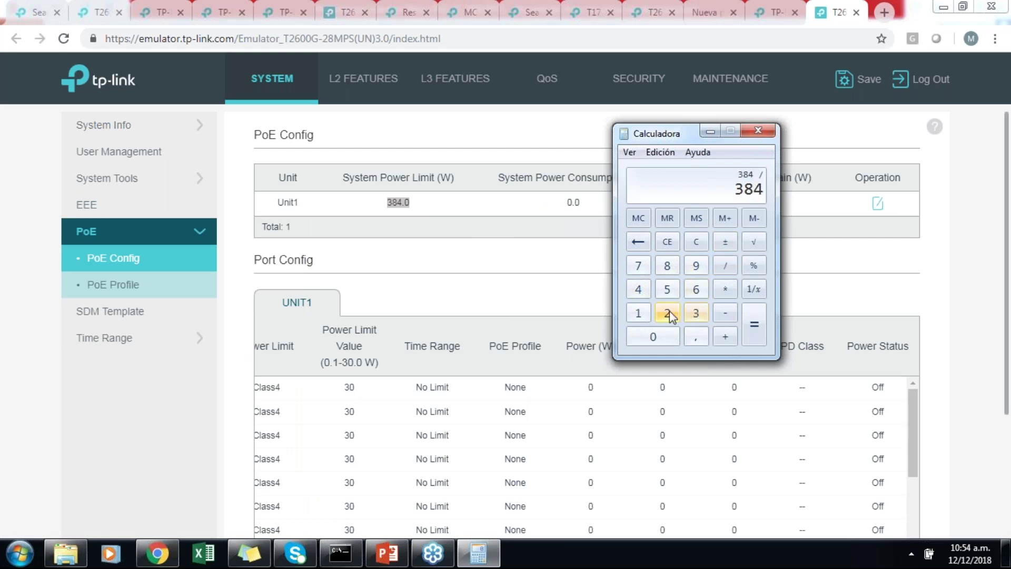
pyautogui.click(669, 312)
pyautogui.click(695, 312)
pyautogui.click(751, 315)
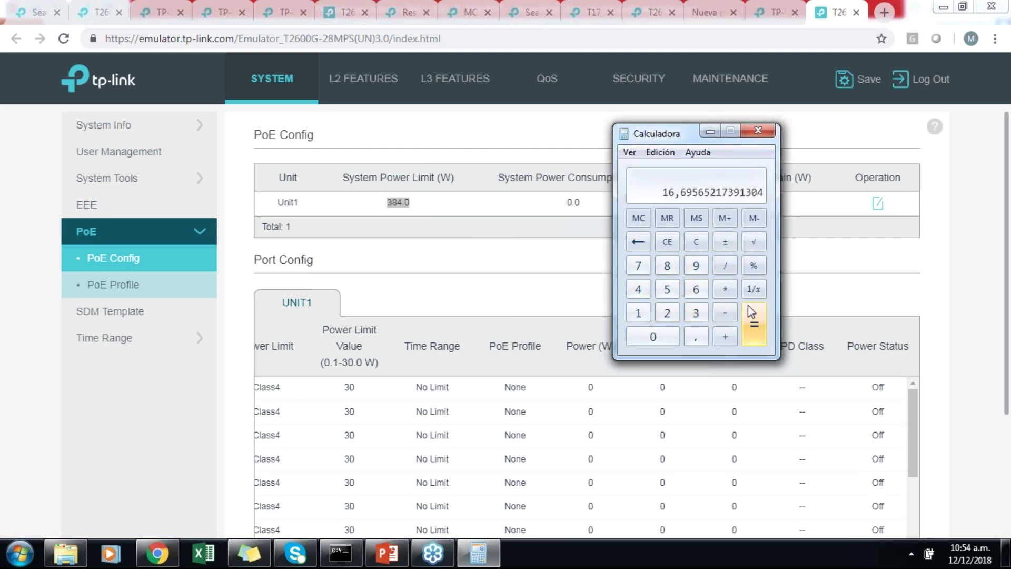
pyautogui.click(758, 130)
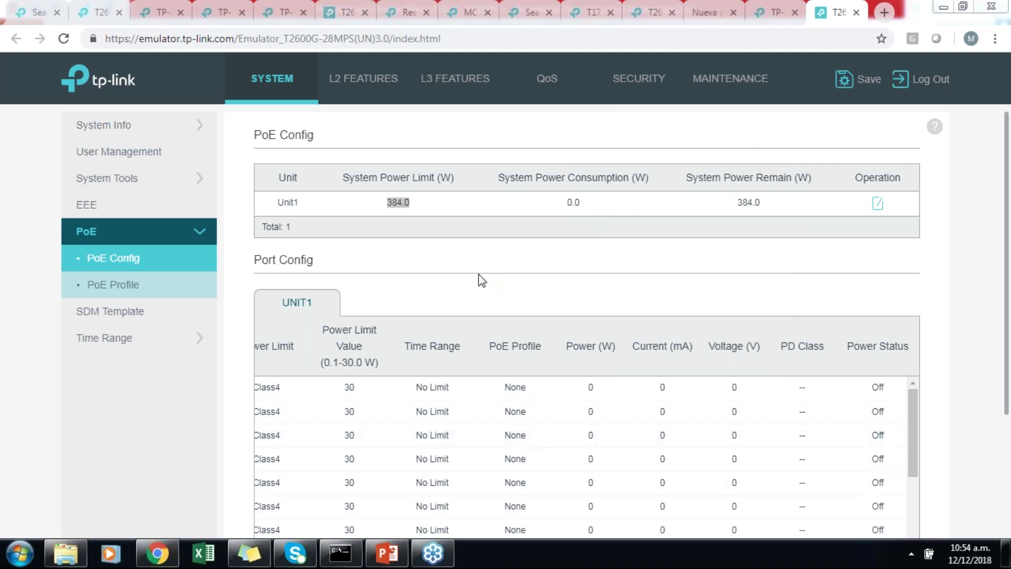
pyautogui.doubleClick(501, 261)
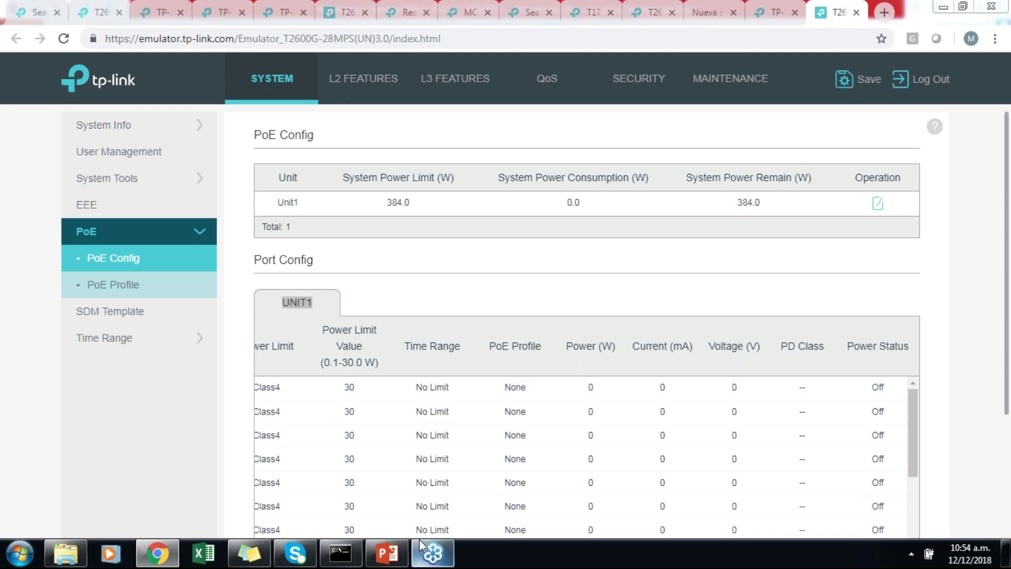
pyautogui.moveTo(426, 557)
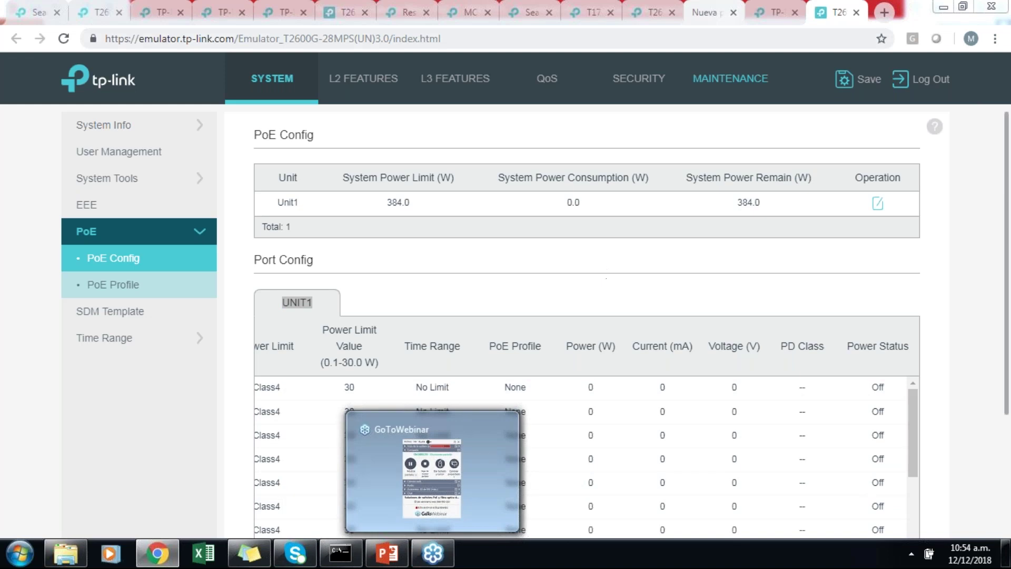
pyautogui.click(788, 47)
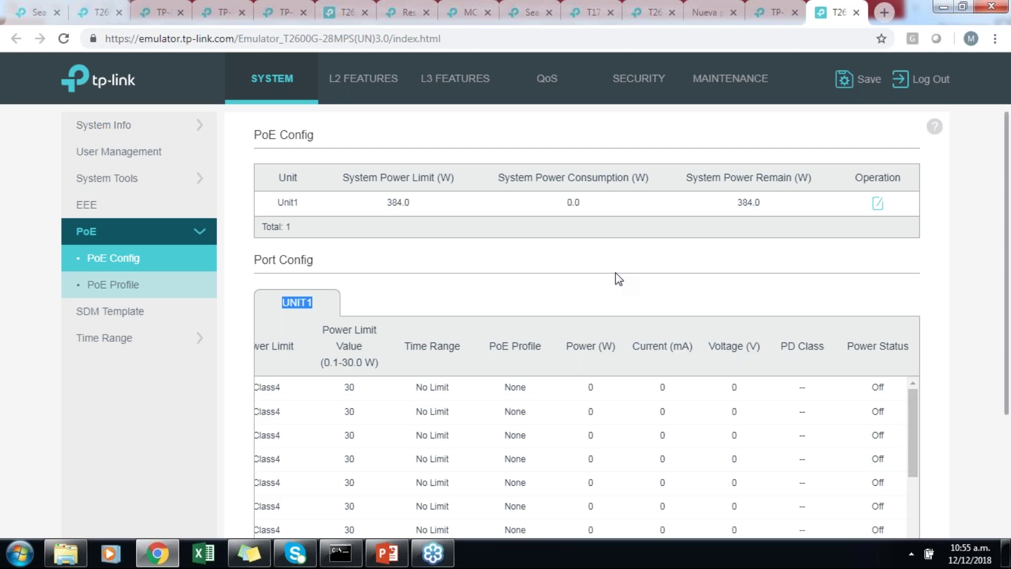
# Review the T2600G-28SQ specifications on the TP-Link product page, highlighting 802.1x and Radius Authentication under Security.
pyautogui.click(658, 13)
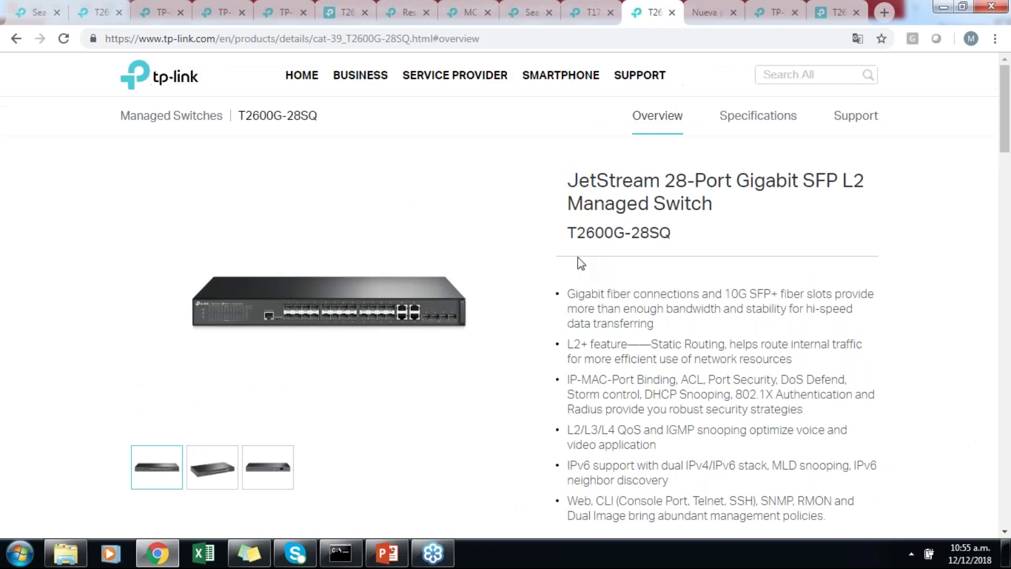
pyautogui.click(758, 115)
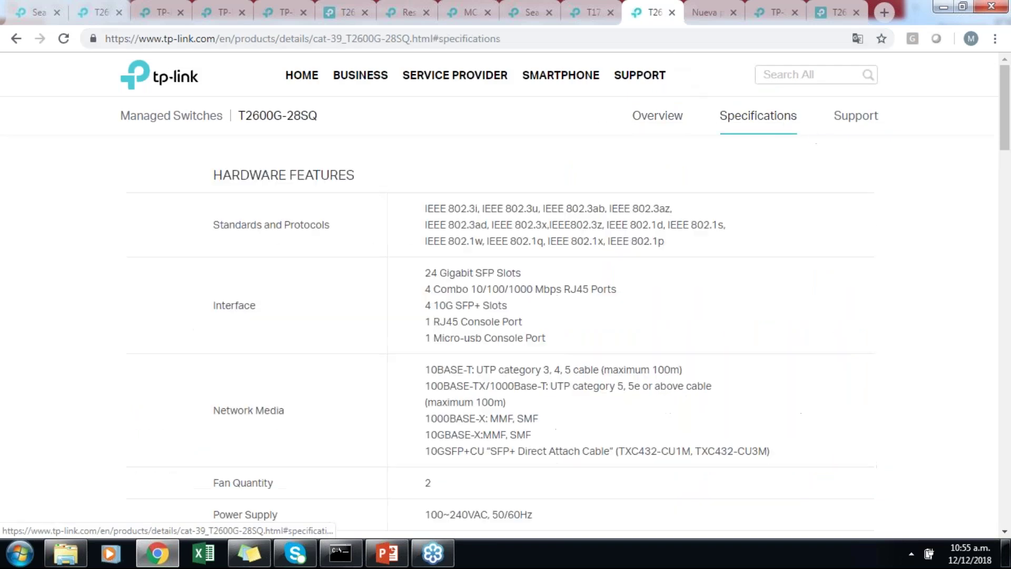
pyautogui.scroll(-10, 687, 292)
pyautogui.scroll(-9, 686, 291)
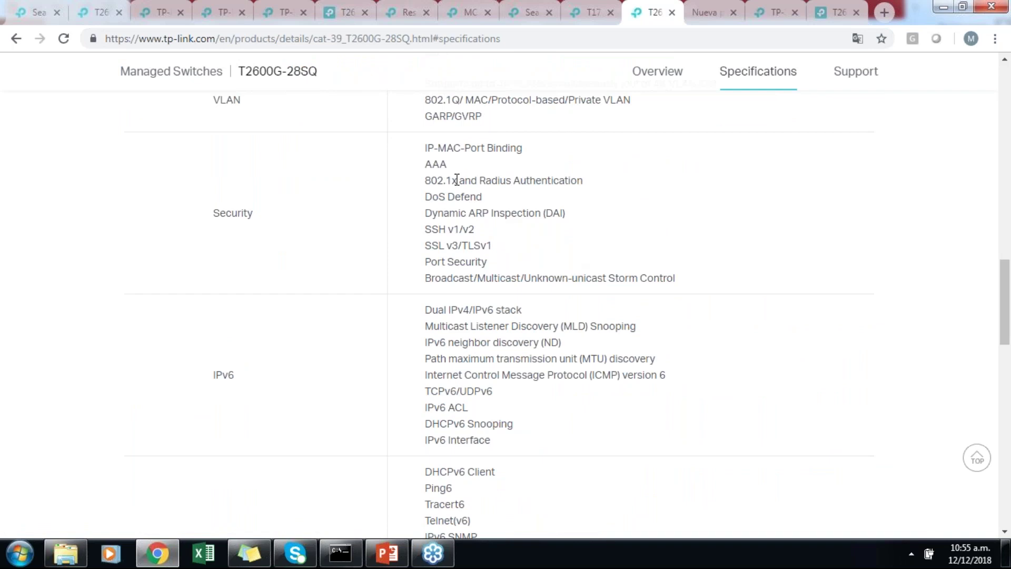
pyautogui.moveTo(439, 182); pyautogui.dragTo(589, 186)
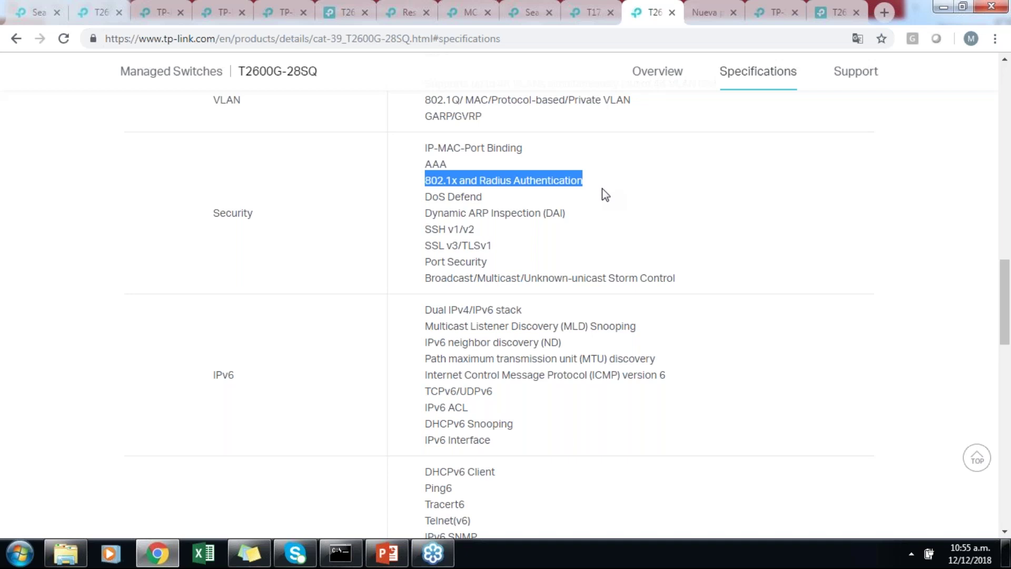
pyautogui.scroll(4, 584, 213)
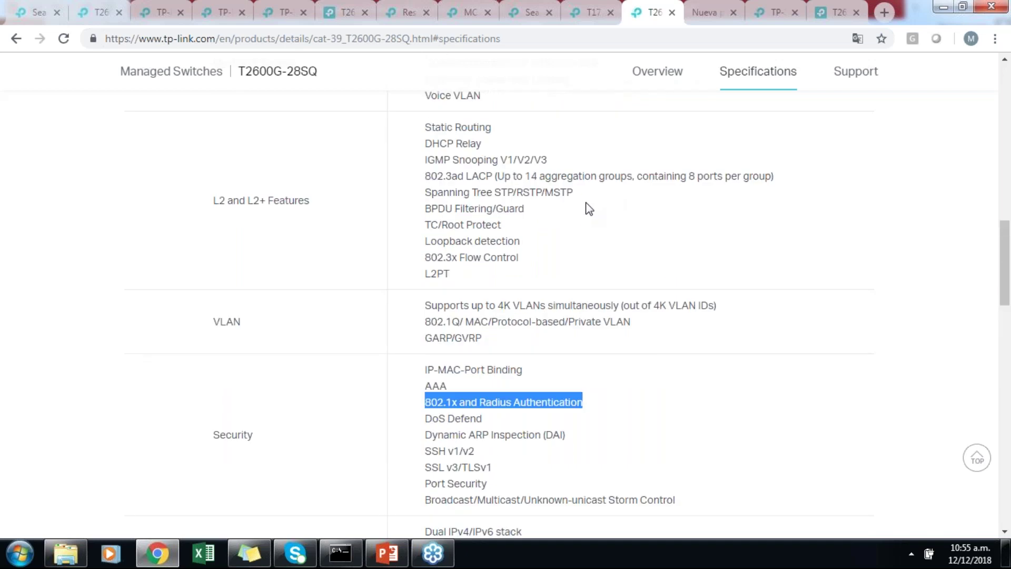
pyautogui.scroll(-1, 586, 203)
pyautogui.scroll(-2, 473, 274)
pyautogui.scroll(20, 469, 279)
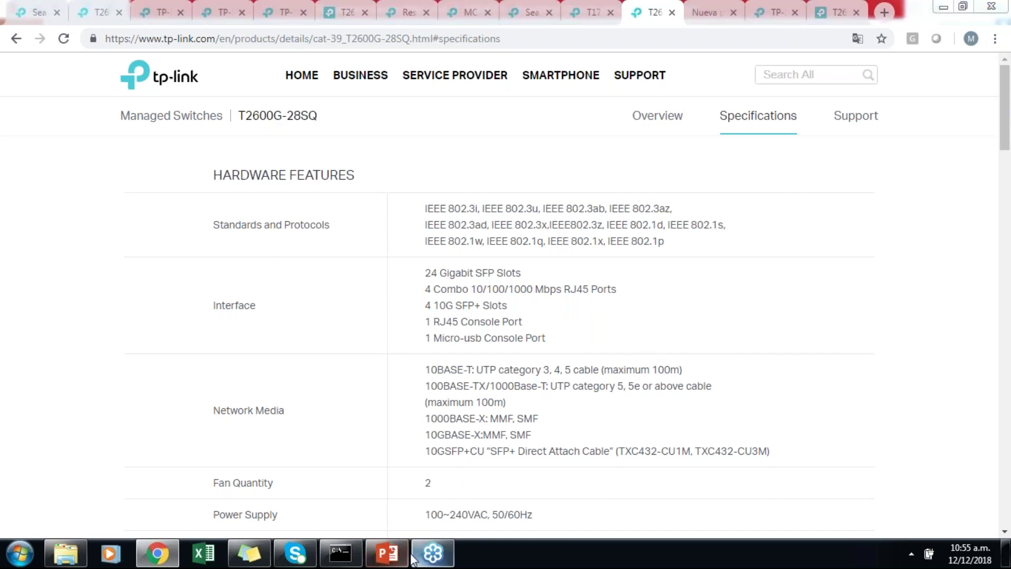
# Switch to the PowerPoint presentation on TP-Link fiber and PoE solutions.
pyautogui.click(389, 554)
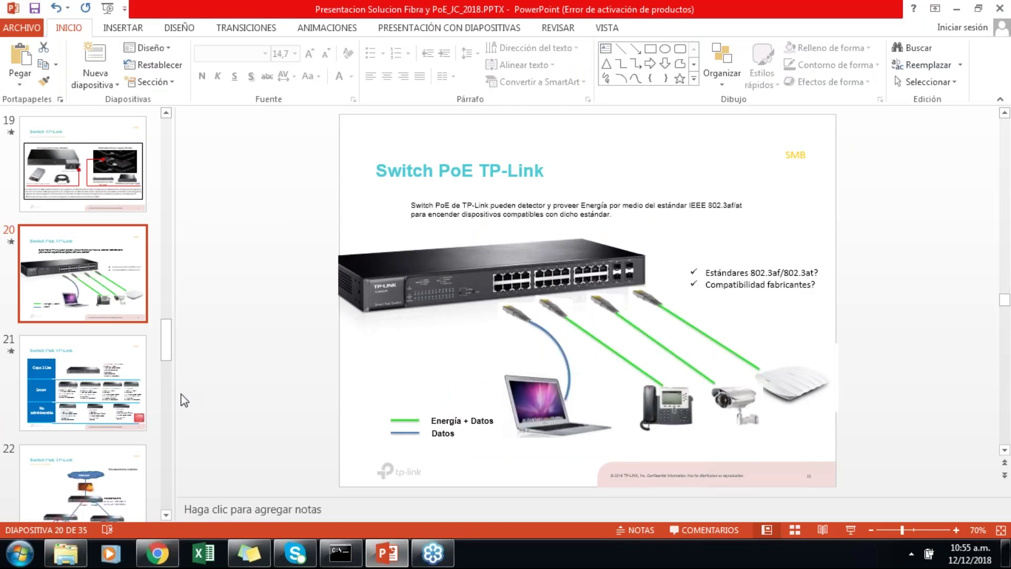